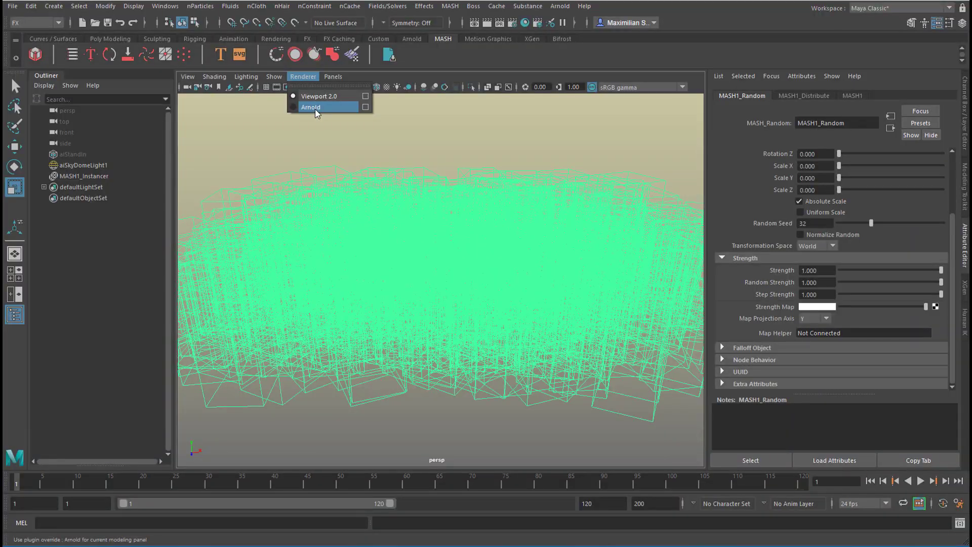
Render the MASH crowd in the perspective view with Arnold.
left_click(311, 106)
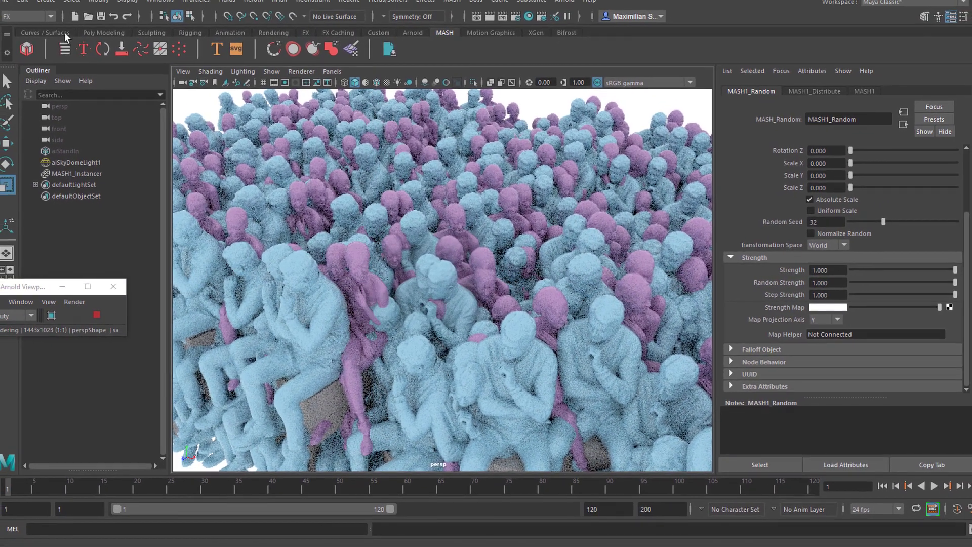
left_click(525, 23)
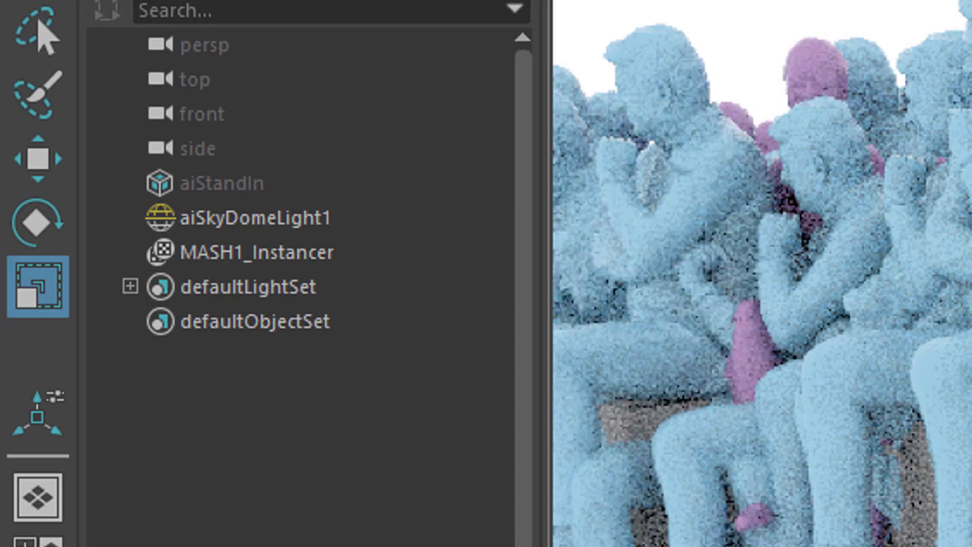
Start a new scene without saving the current crowd scene.
left_click(12, 6)
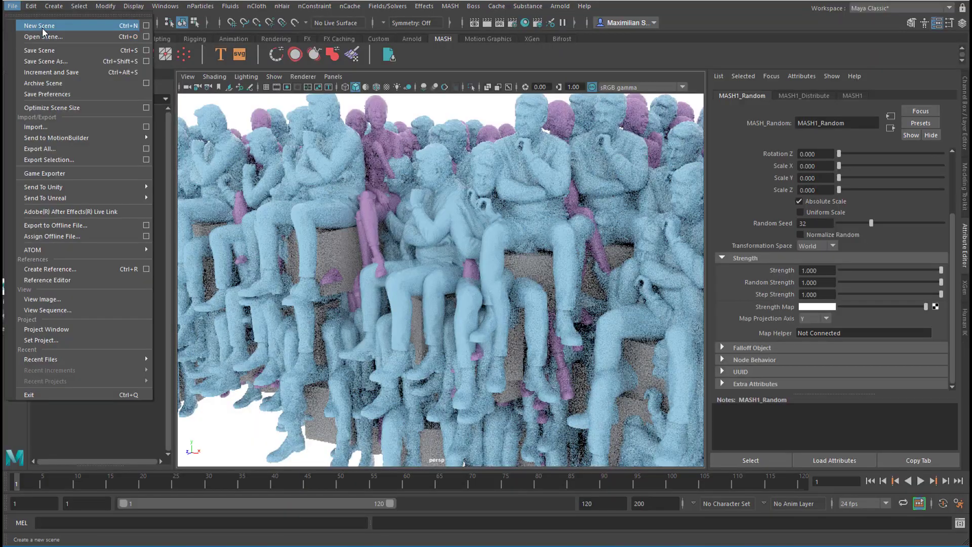
left_click(42, 26)
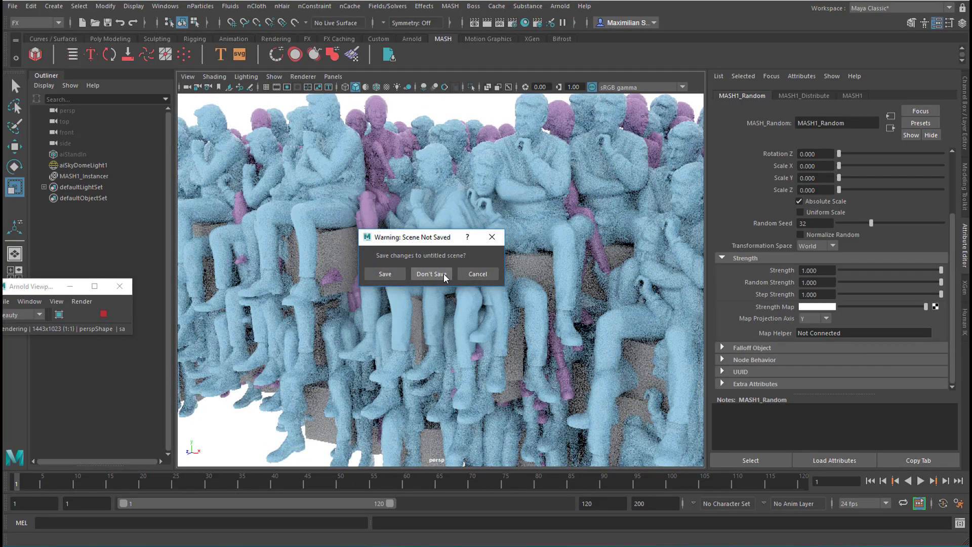
left_click(445, 276)
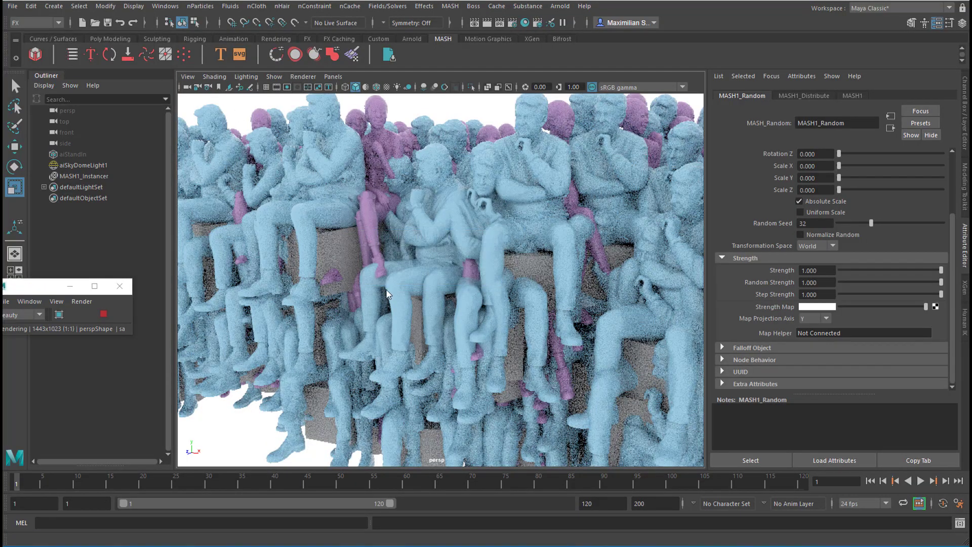
left_click(268, 89)
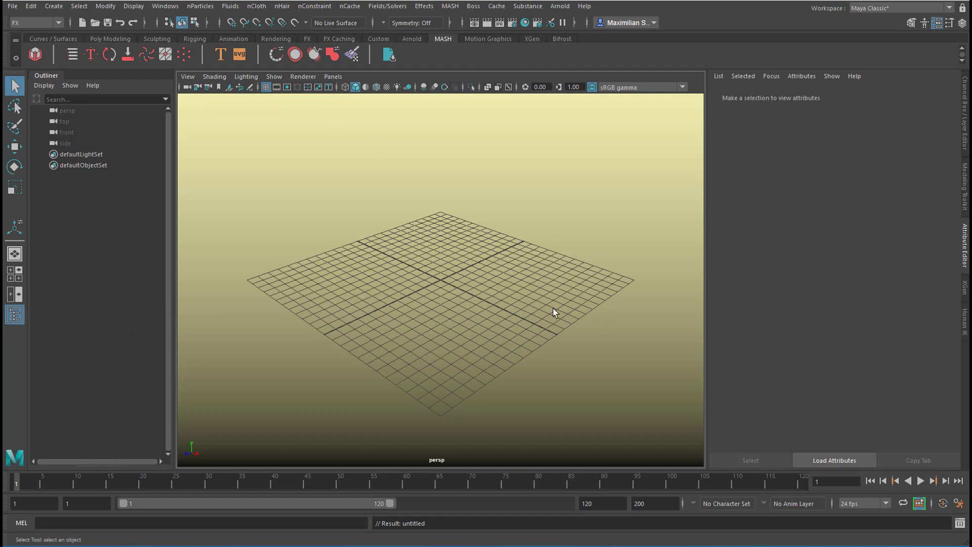
Import the standing man rp_shawn_posed_100k from the Content Browser's Modeling > People examples.
left_click(137, 7)
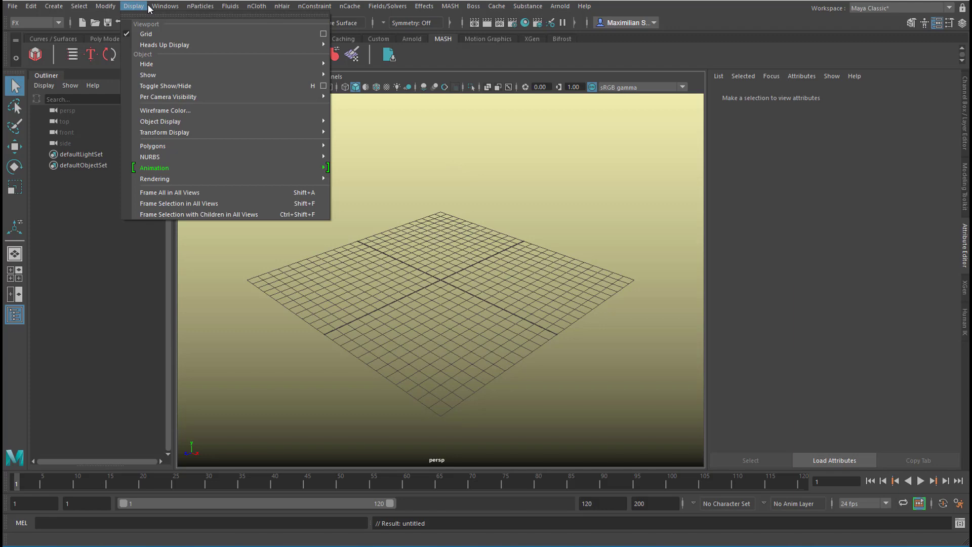
mouse_move(165, 8)
mouse_move(186, 44)
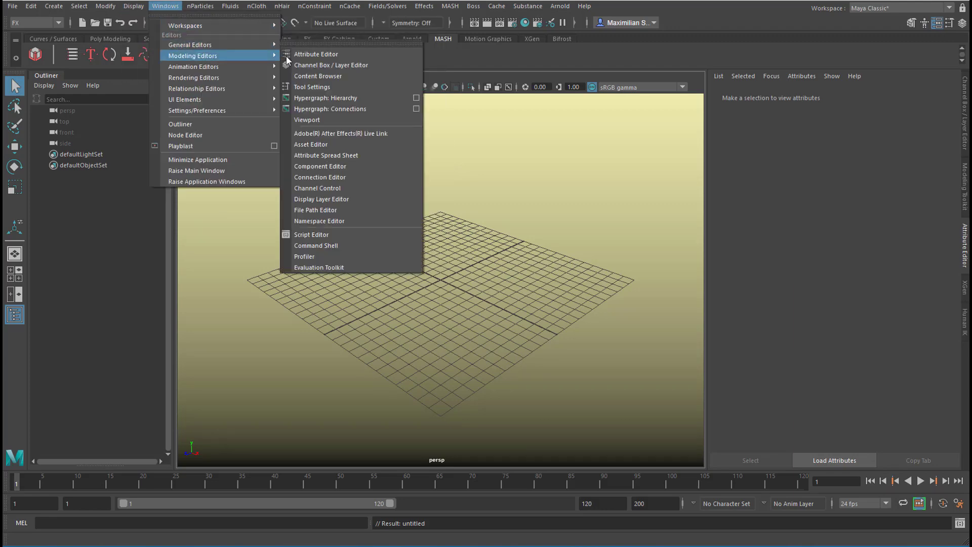
left_click(318, 77)
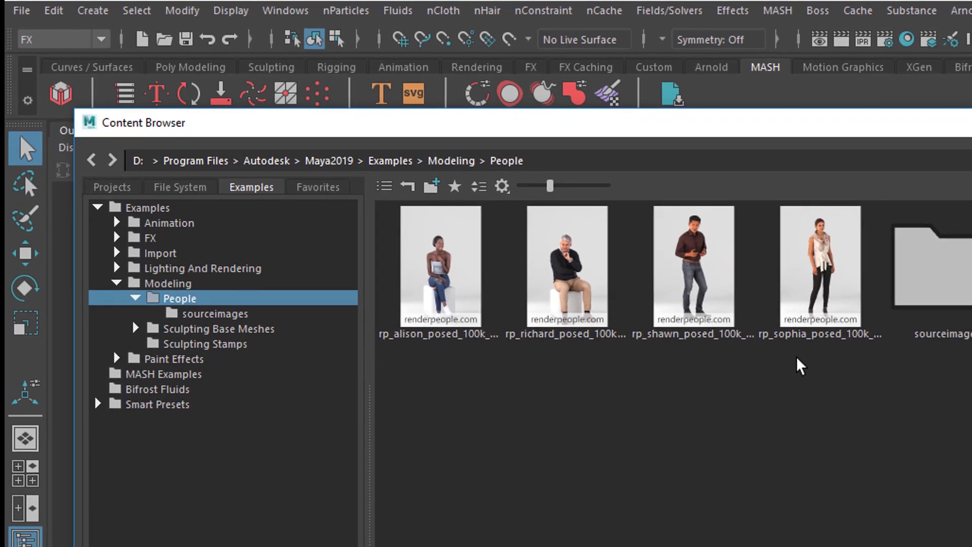
left_click(726, 294)
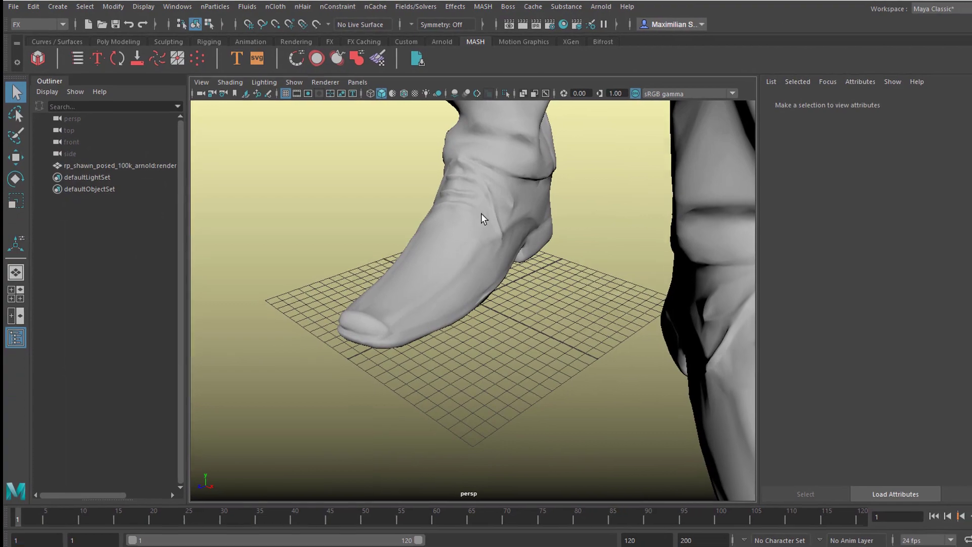
Scale the imported standing man down uniformly to about 0.019 so that he fits on the grid.
left_click(484, 213)
right_click_drag(484, 213, 287, 364, "alt")
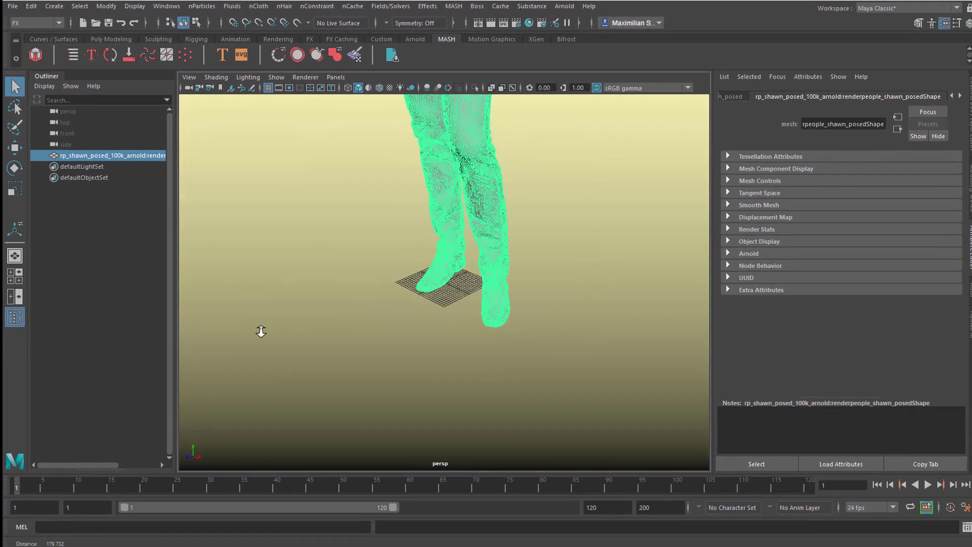
key("f")
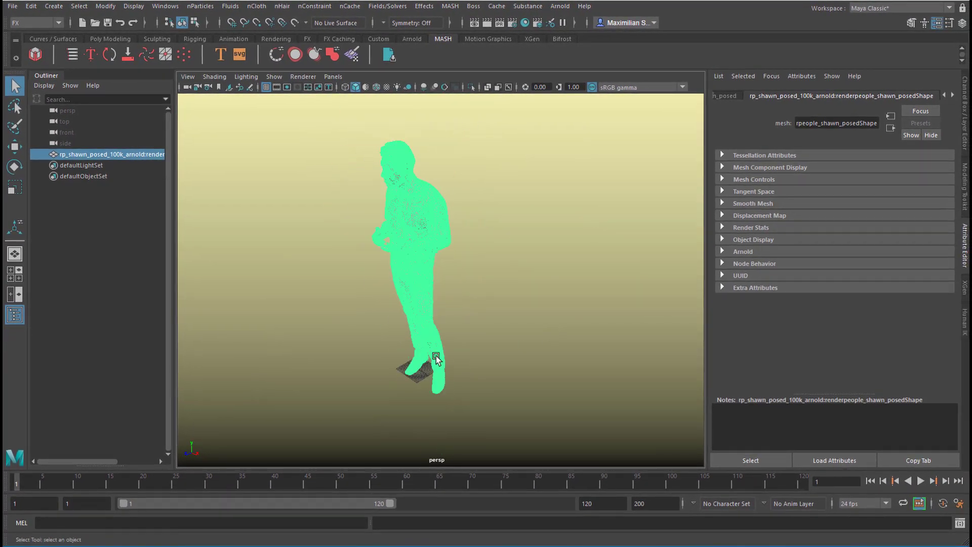
key("r")
left_click_drag(422, 373, 359, 398)
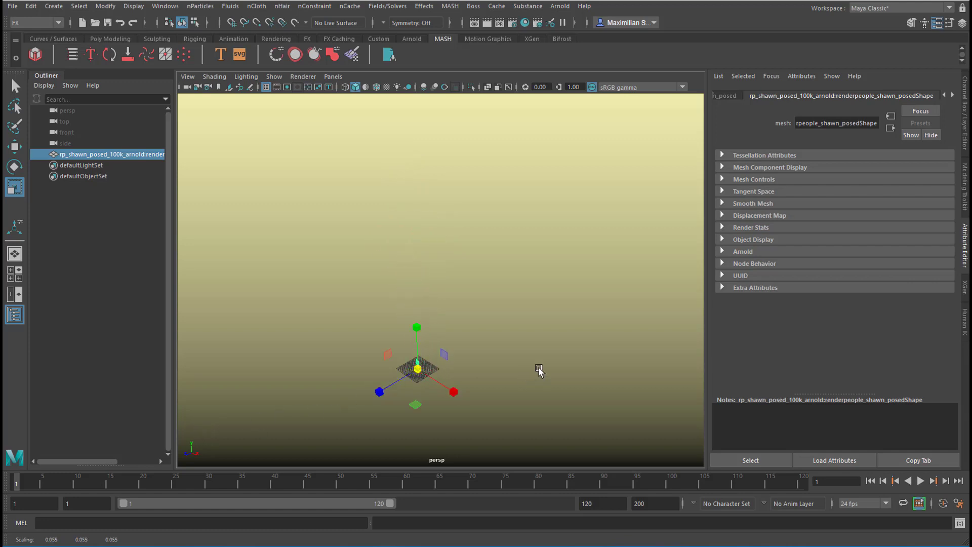
key("f")
left_click_drag(587, 387, 311, 438, "alt")
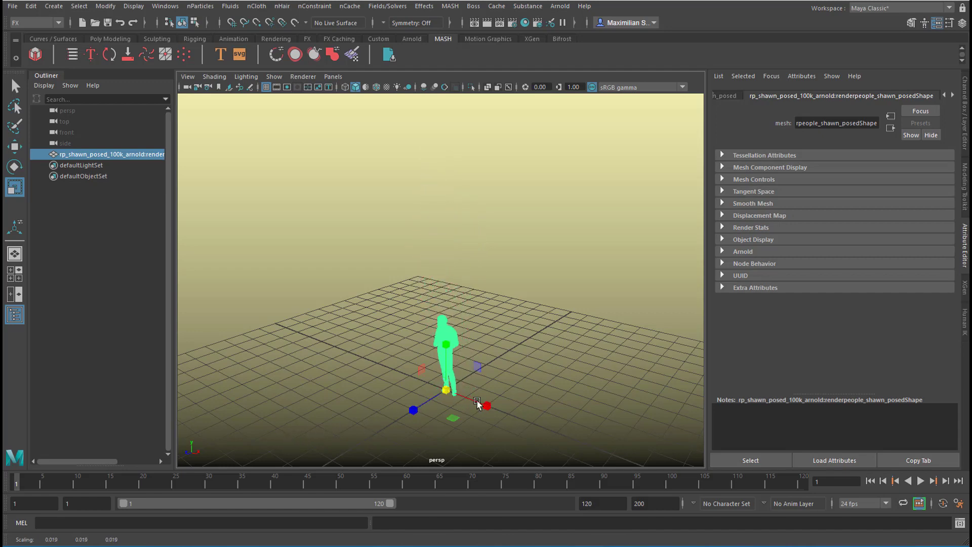
scroll(557, 373, "up", 5)
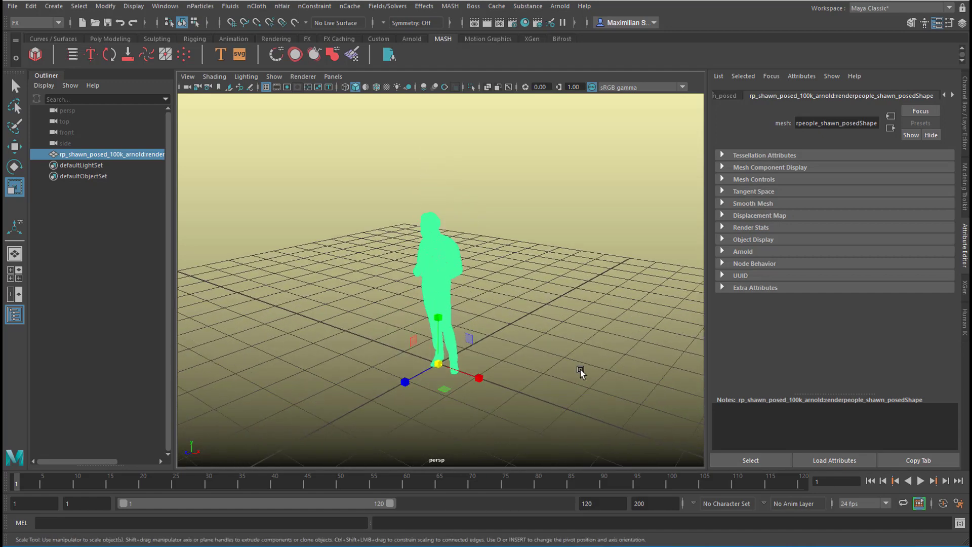
left_click_drag(552, 349, 558, 323, "alt")
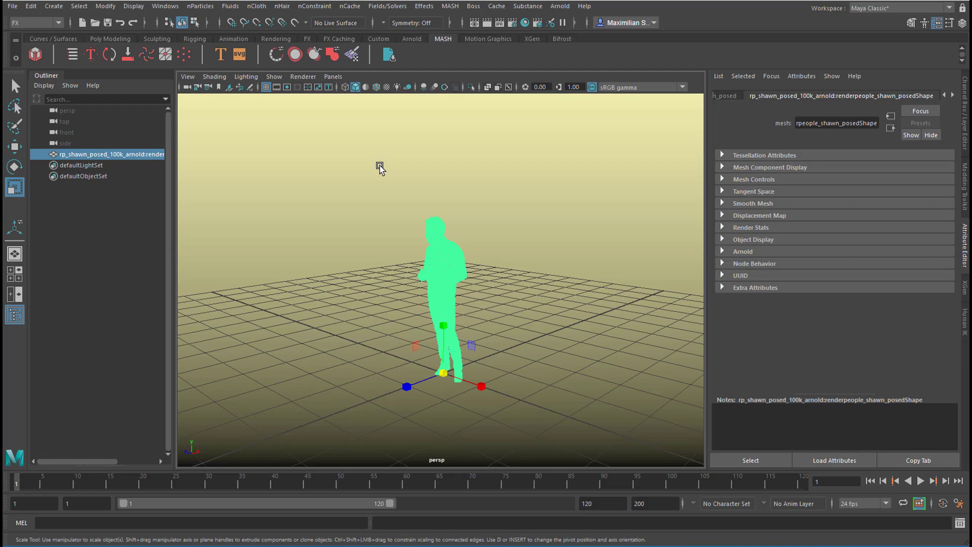
Import HumanBody.ma from the Content Browser's Sculpting Base Meshes > Bipeds examples.
left_click(165, 6)
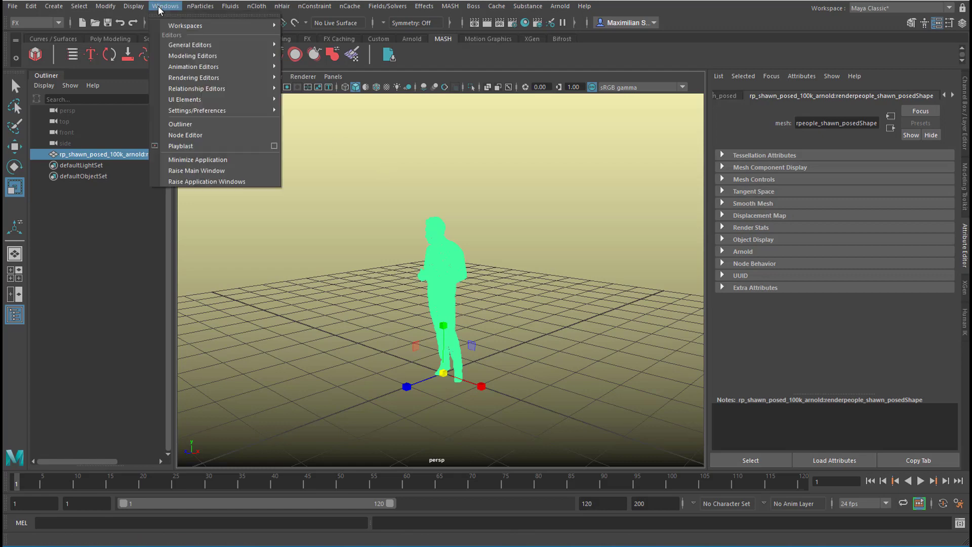
mouse_move(183, 44)
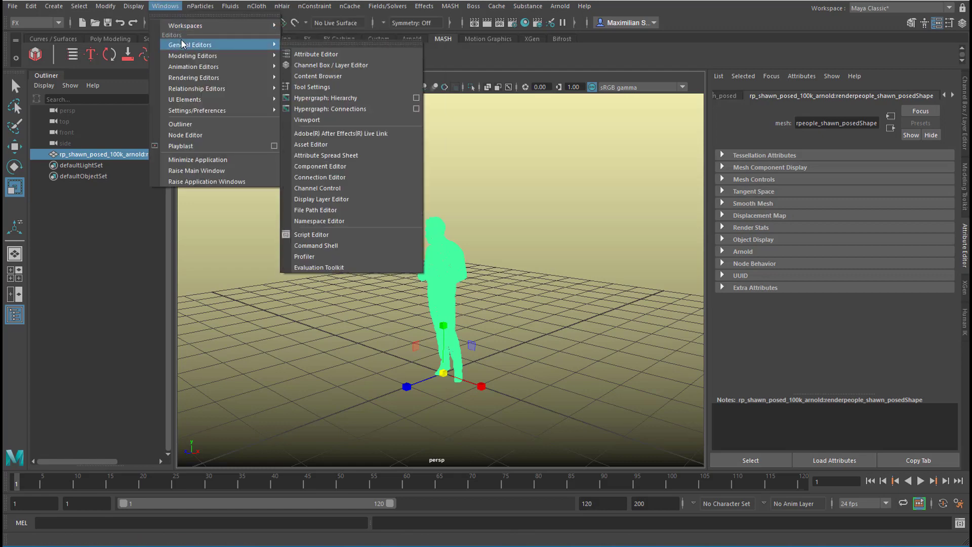
left_click(329, 77)
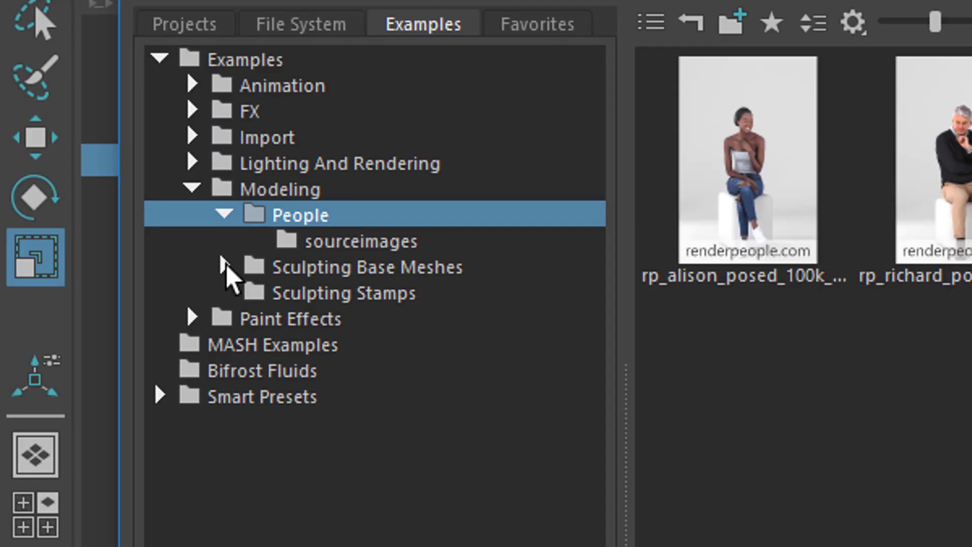
left_click(79, 191)
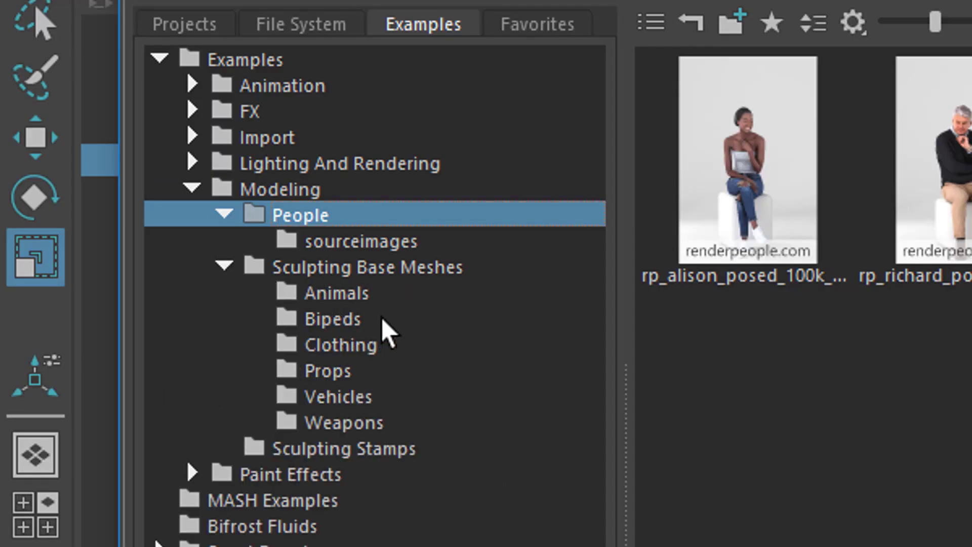
left_click(344, 319)
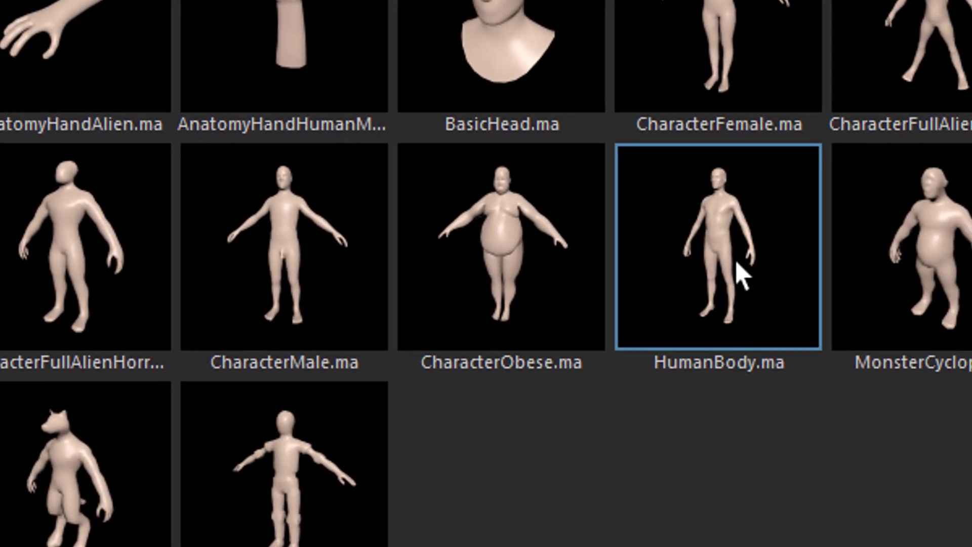
double_click(738, 264)
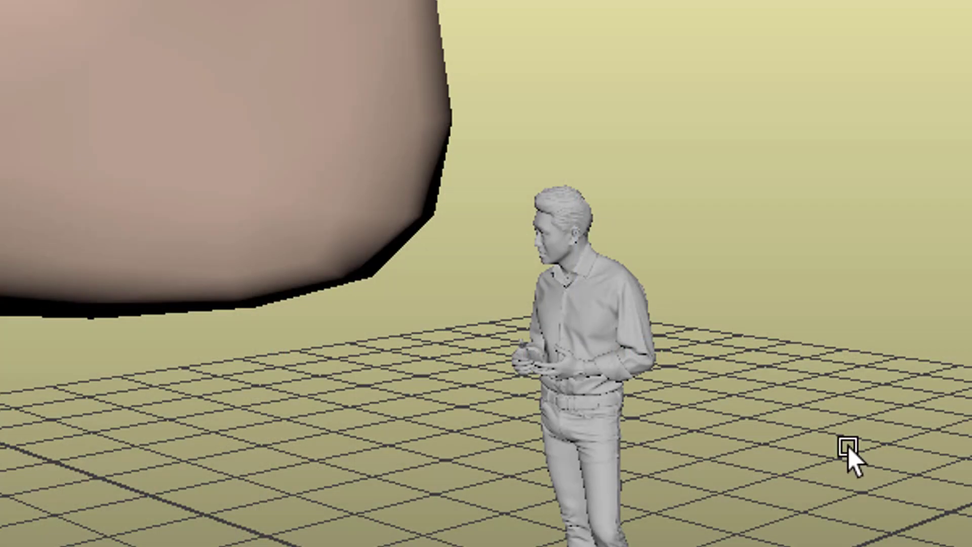
Scale the HumanBody mesh down uniformly until it is close to the clothed man's size.
right_click_drag(847, 445, 152, 544, "alt")
scroll(837, 158, "down", 5)
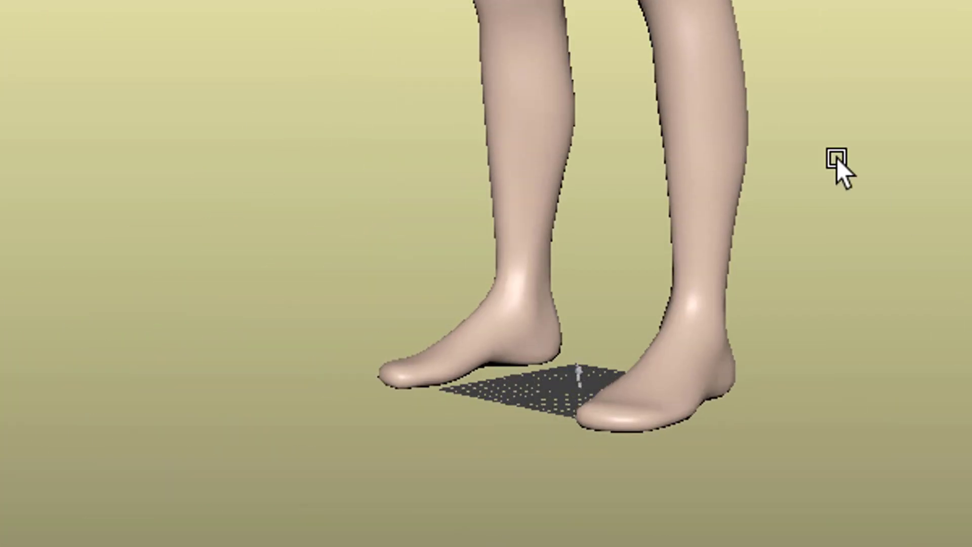
left_click(718, 90)
middle_click_drag(542, 167, 519, 329, "alt")
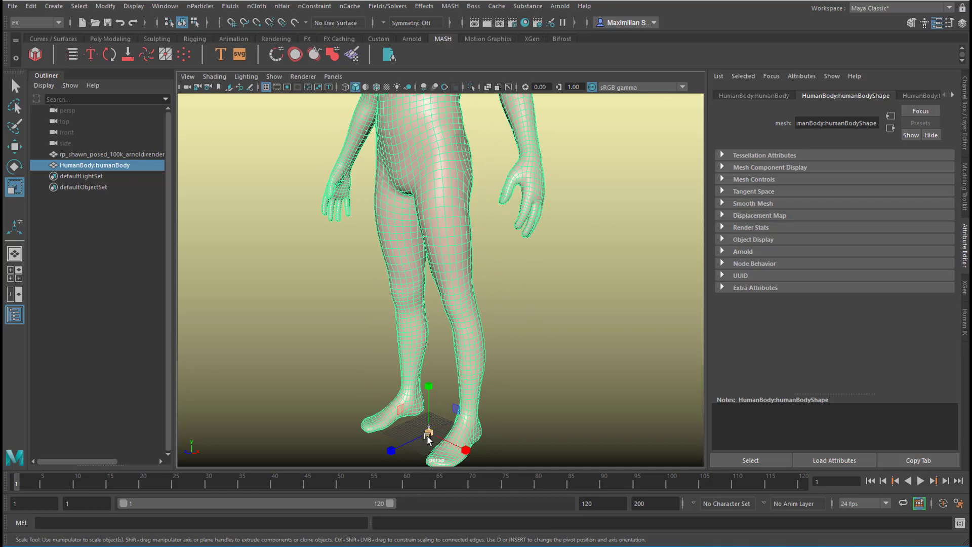
left_click_drag(427, 436, 46, 476)
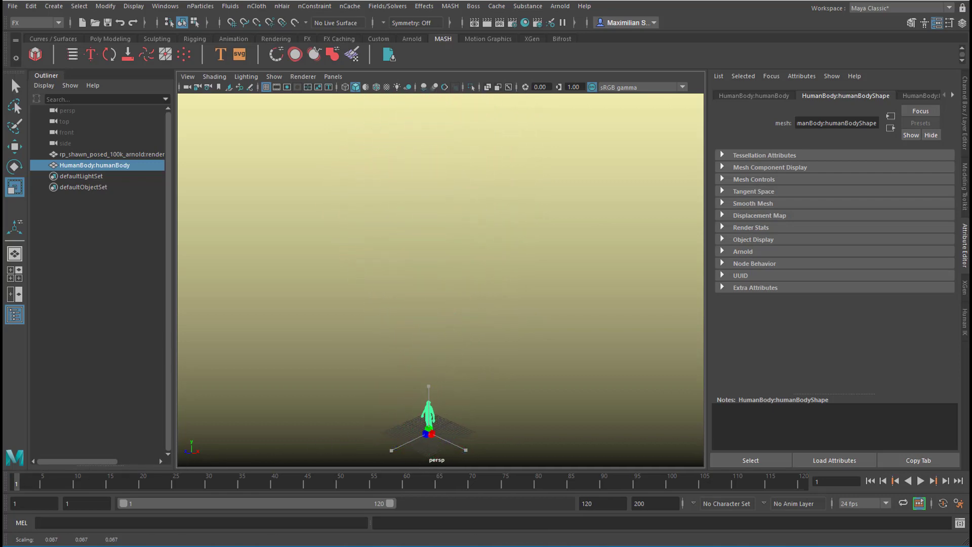
scroll(553, 423, "up", 5)
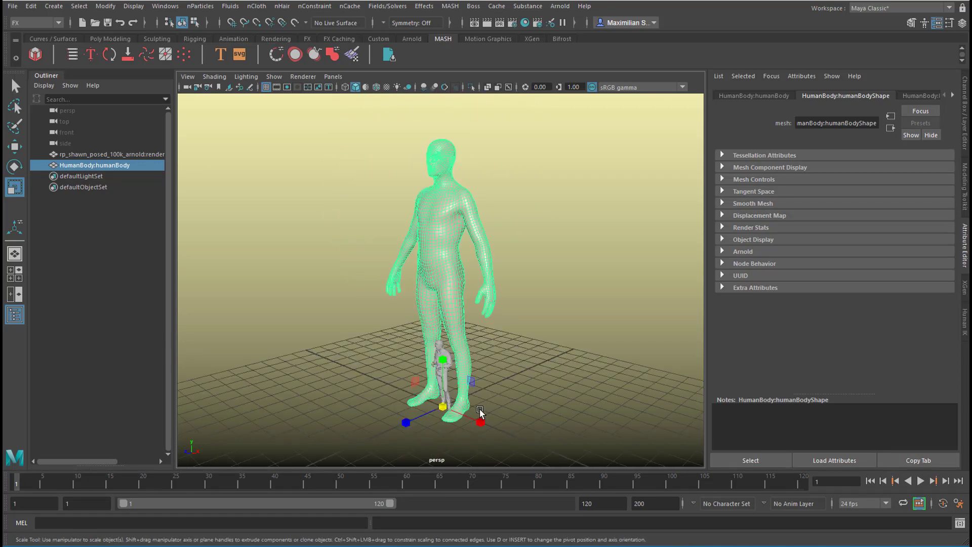
left_click_drag(444, 411, 331, 448)
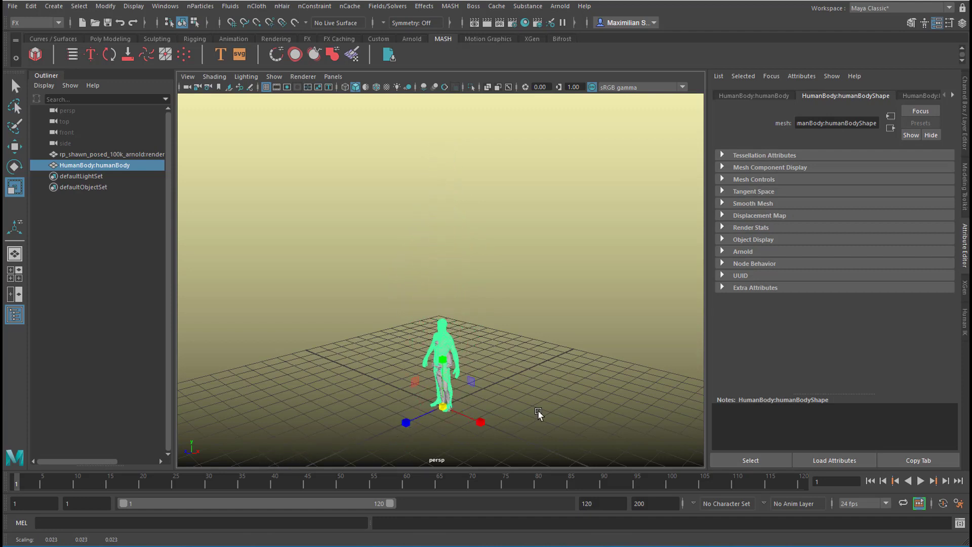
Move the HumanBody mesh back along Z so that it stands behind the clothed man.
key("w")
left_click_drag(413, 426, 420, 425)
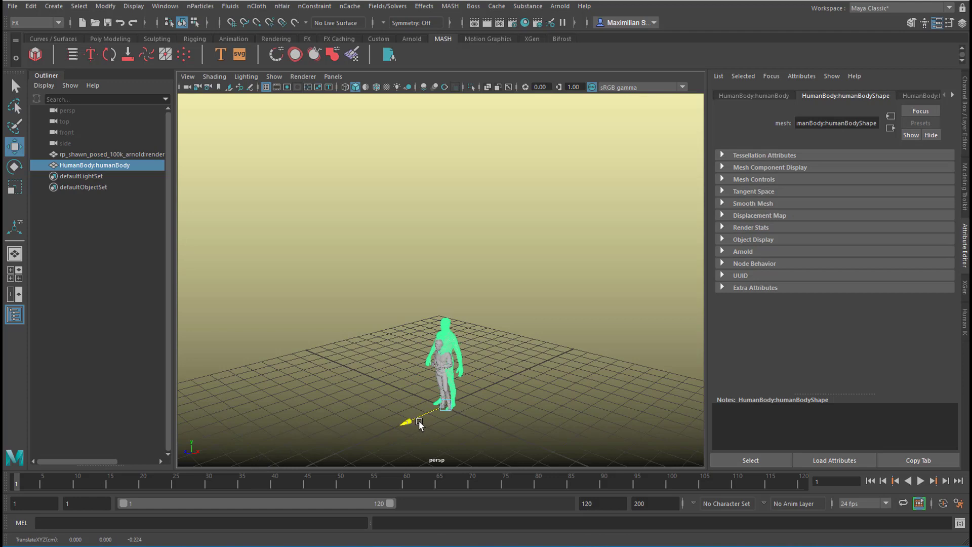
key("f")
Deselect the mesh and turn on textured display in the perspective view.
left_click(390, 96)
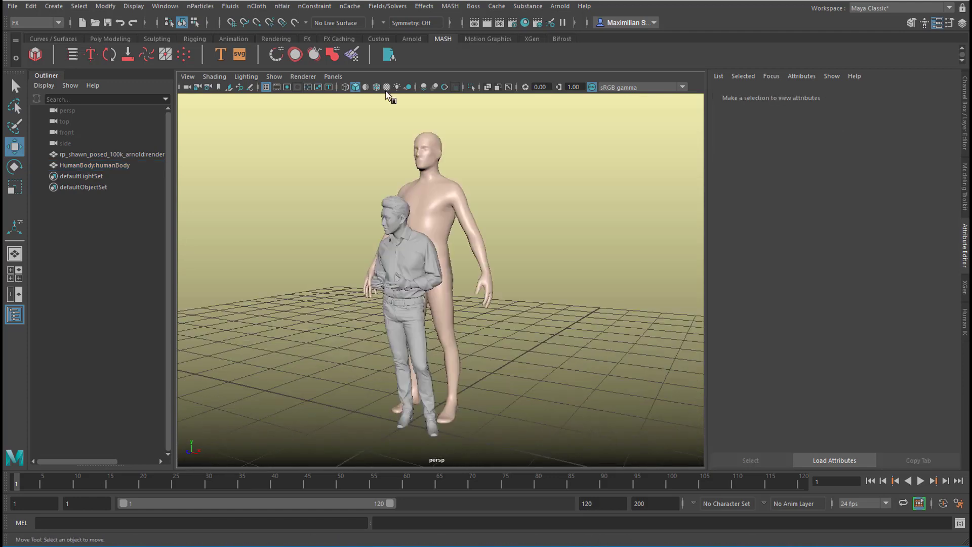
left_click(386, 91)
left_click(386, 88)
Compare the textured man with the plain HumanBody mesh from several sides, selecting each in turn.
left_click_drag(465, 361, 457, 326, "alt")
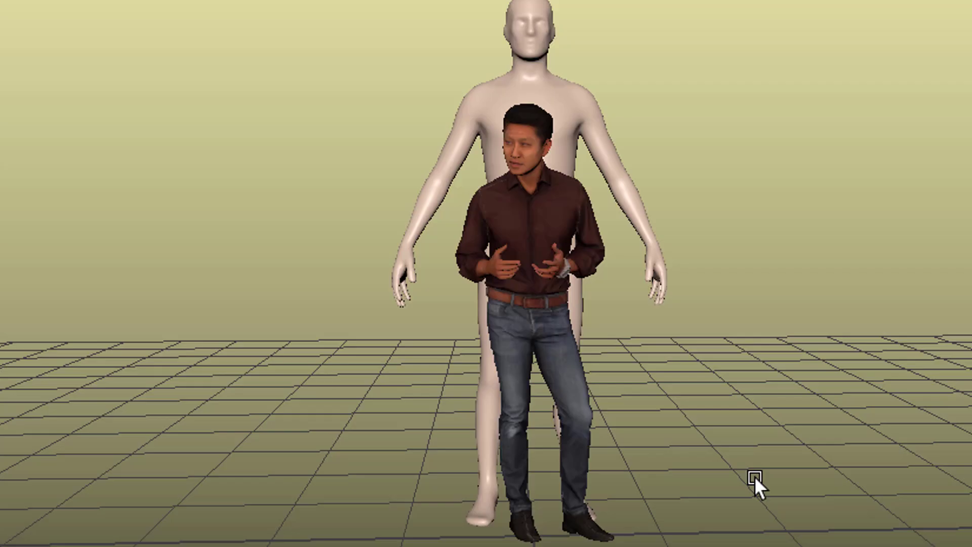
left_click_drag(557, 375, 578, 349, "alt")
left_click_drag(786, 440, 617, 432, "alt")
left_click(553, 172)
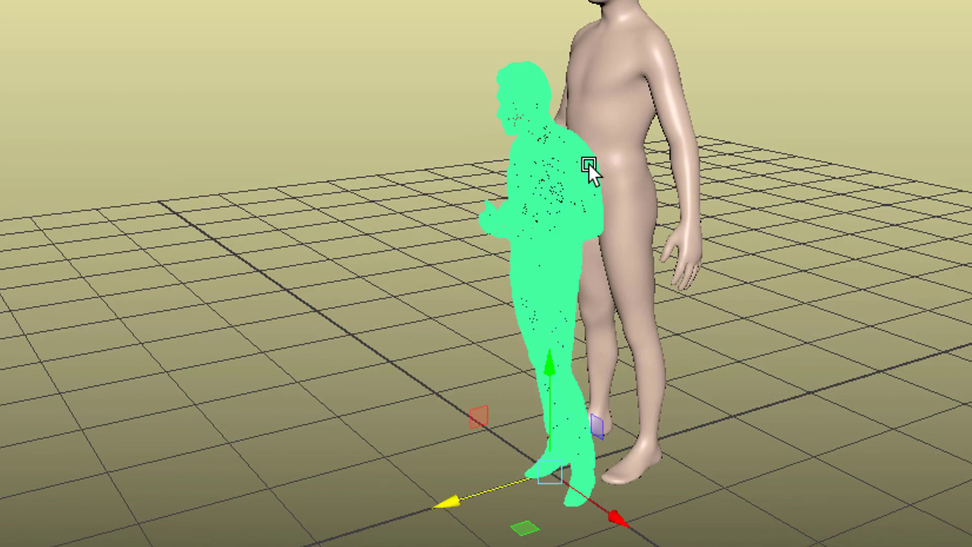
left_click(623, 70)
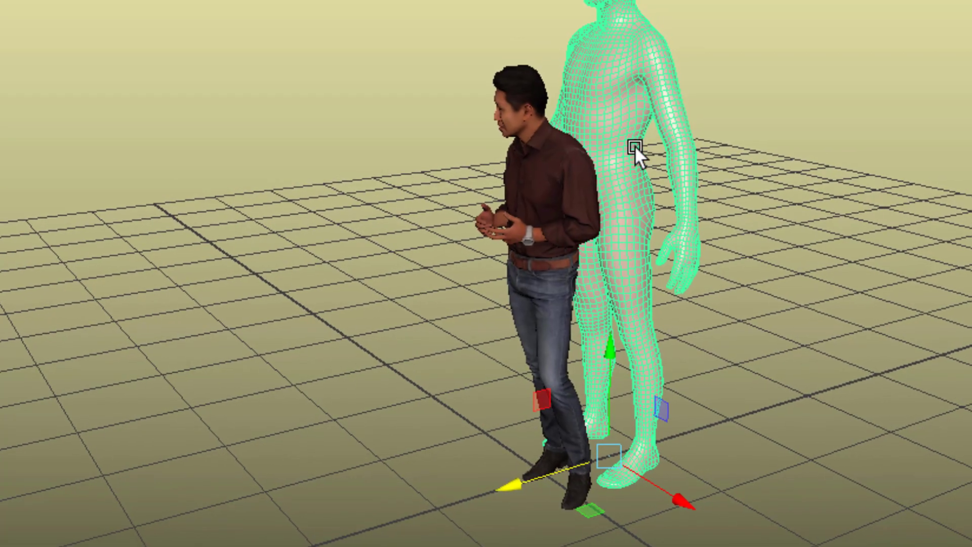
left_click(545, 180)
right_click_drag(419, 521, 628, 192, "alt")
middle_click_drag(628, 192, 658, 507, "alt")
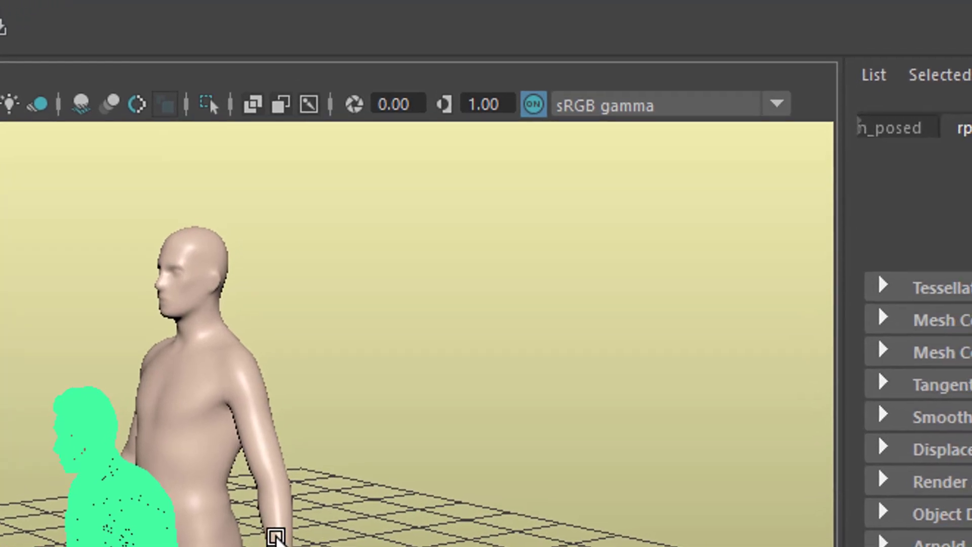
Export the clothed man and the HumanBody mesh together as an Arnold stand-in named twoGuys, using the ASS Export file type.
left_click(148, 433)
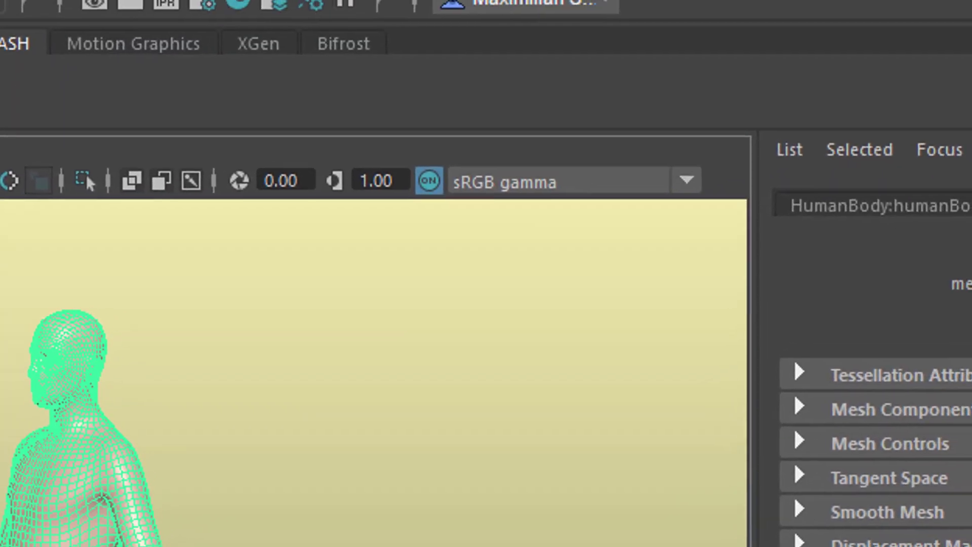
left_click(267, 14)
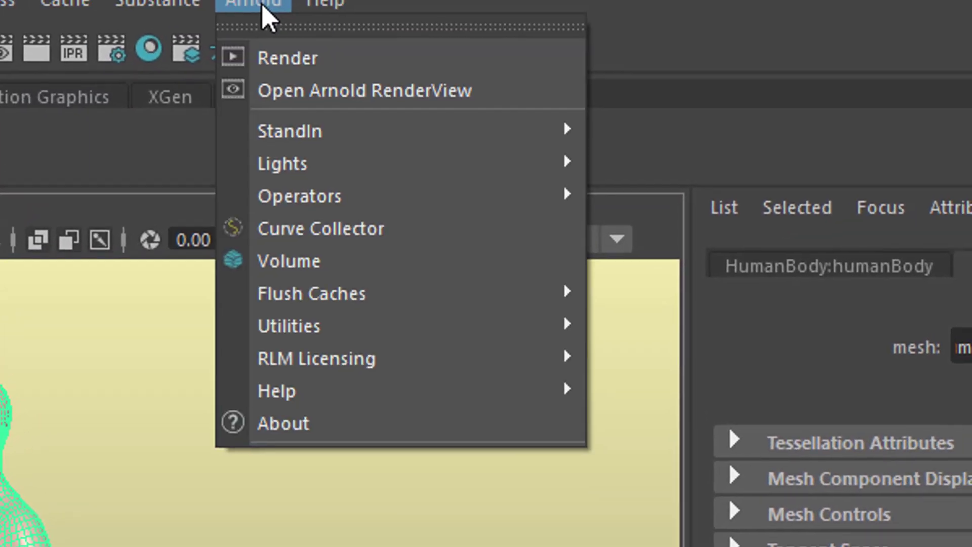
mouse_move(299, 143)
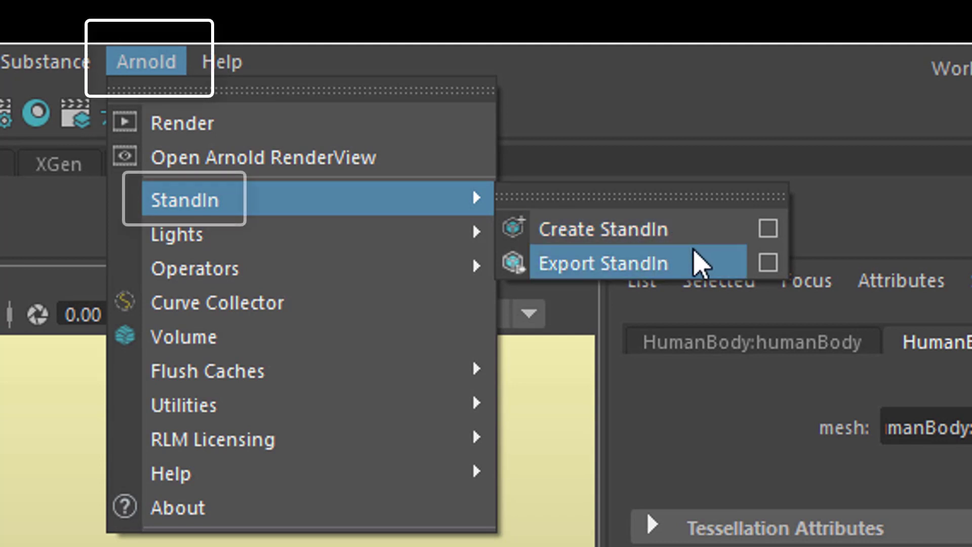
left_click(764, 268)
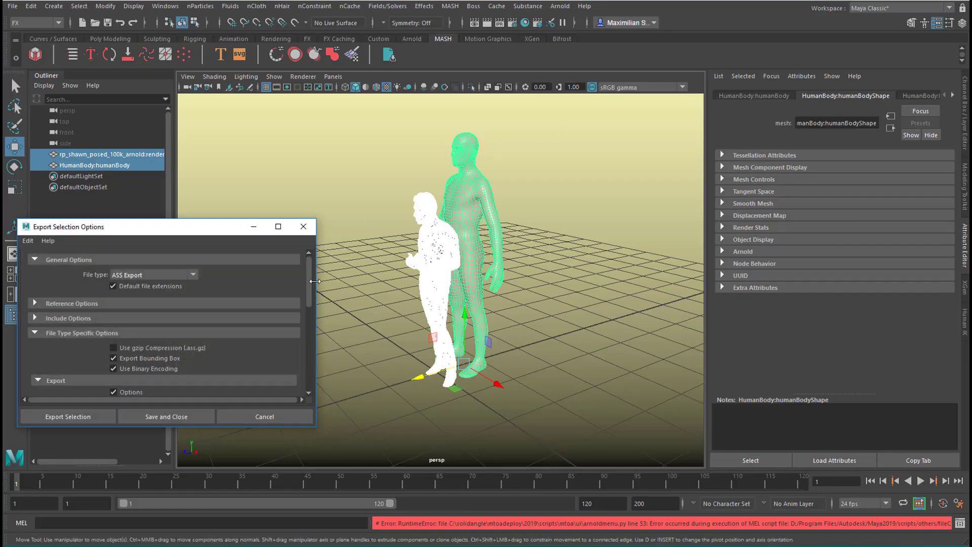
left_click_drag(207, 233, 251, 211)
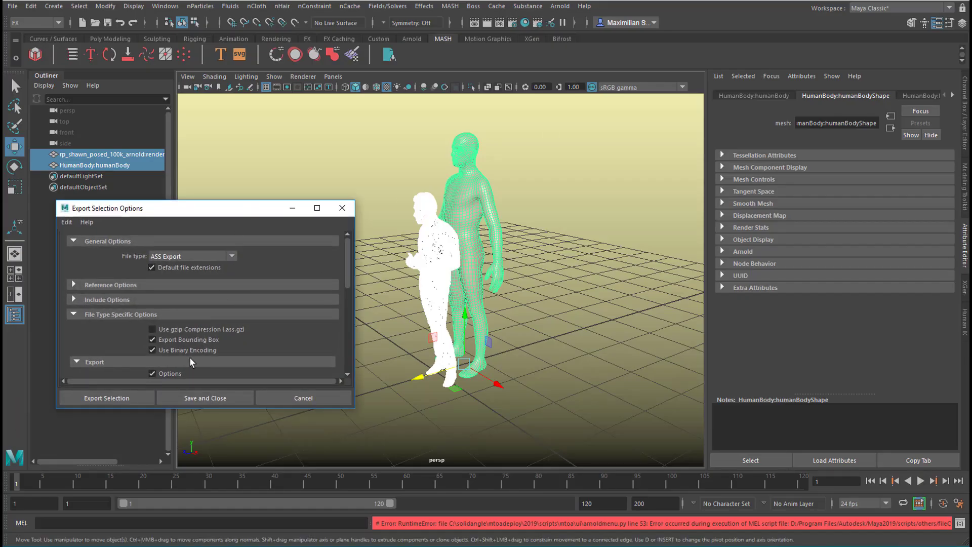
left_click(129, 400)
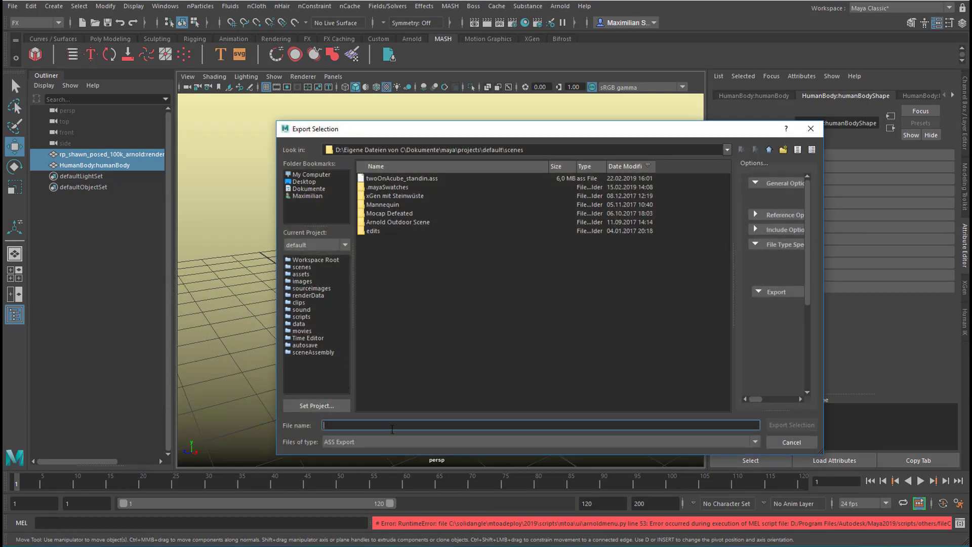
type("t")
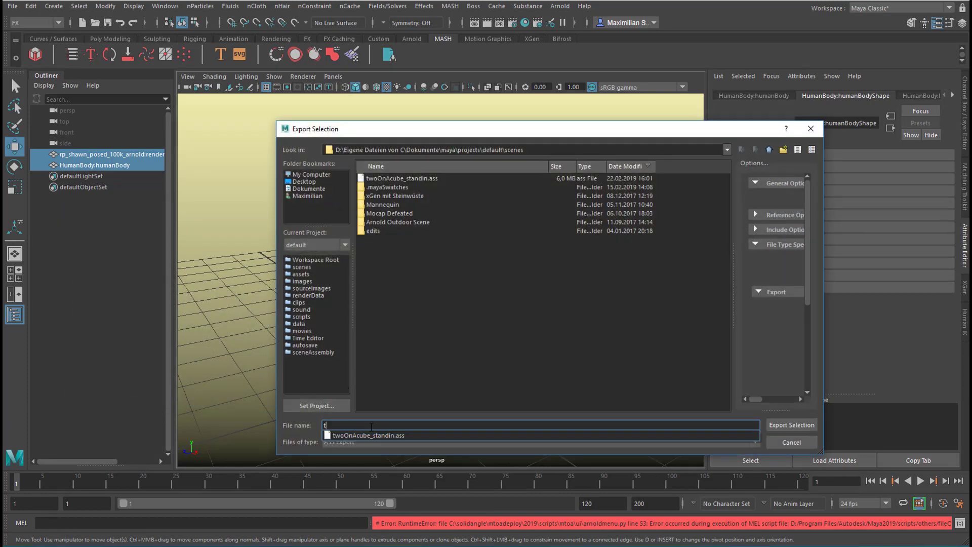
type("woGu")
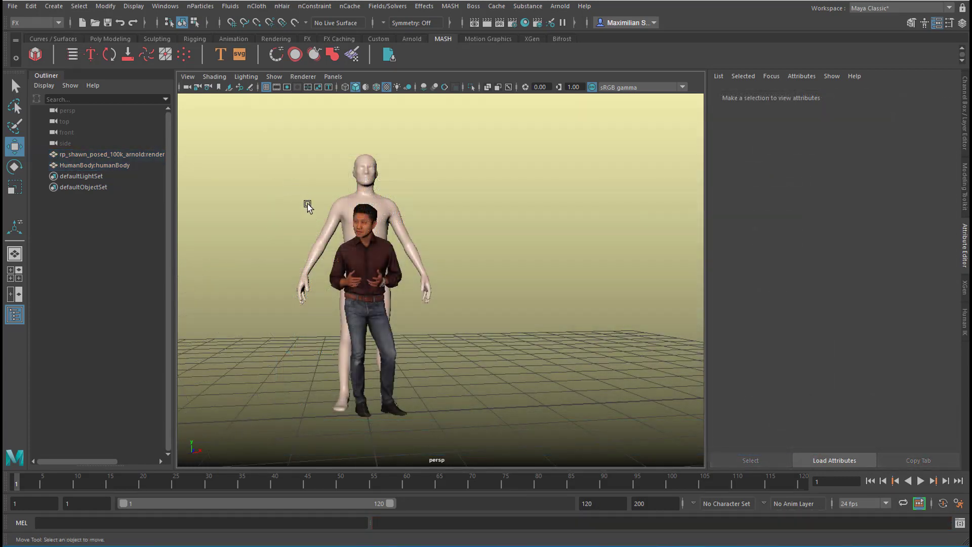
Start a new empty scene in place of the one with the two imported human models.
left_click(12, 6)
left_click(23, 20)
left_click(437, 273)
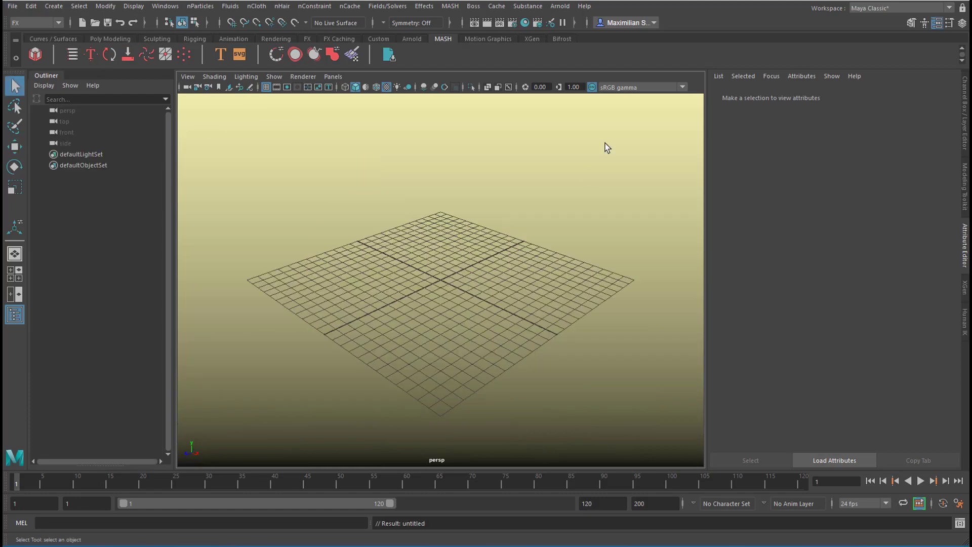
Create an Arnold stand-in that loads twoGuys.ass from the project's scenes folder.
left_click(559, 7)
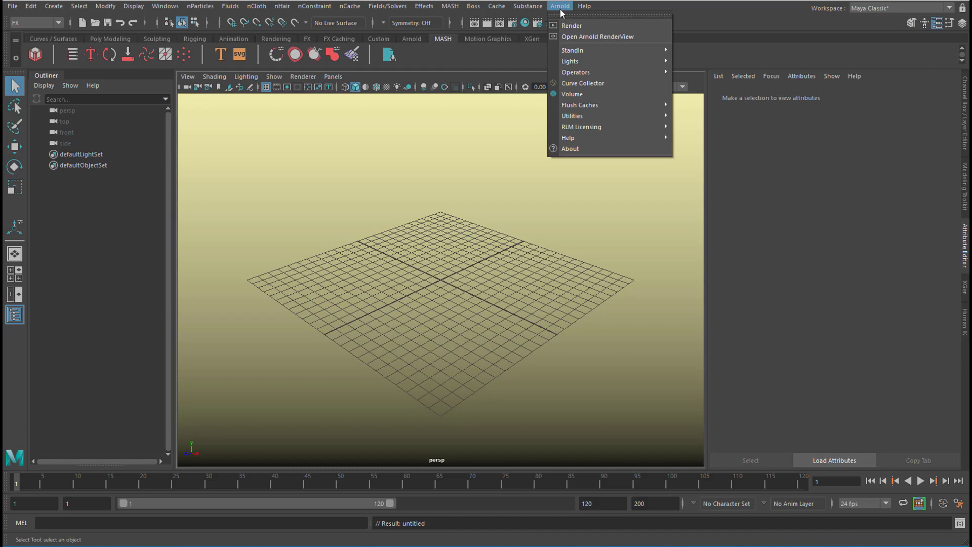
mouse_move(585, 50)
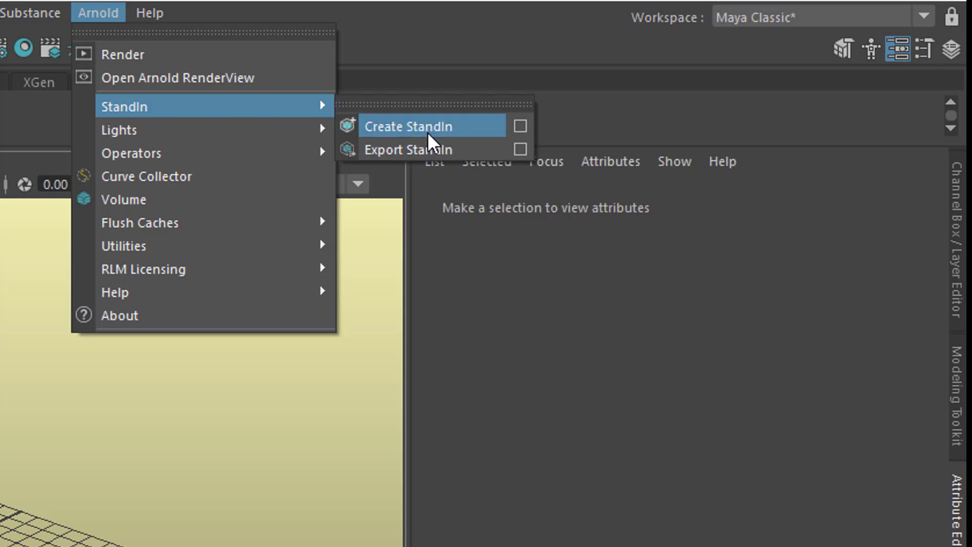
left_click(519, 127)
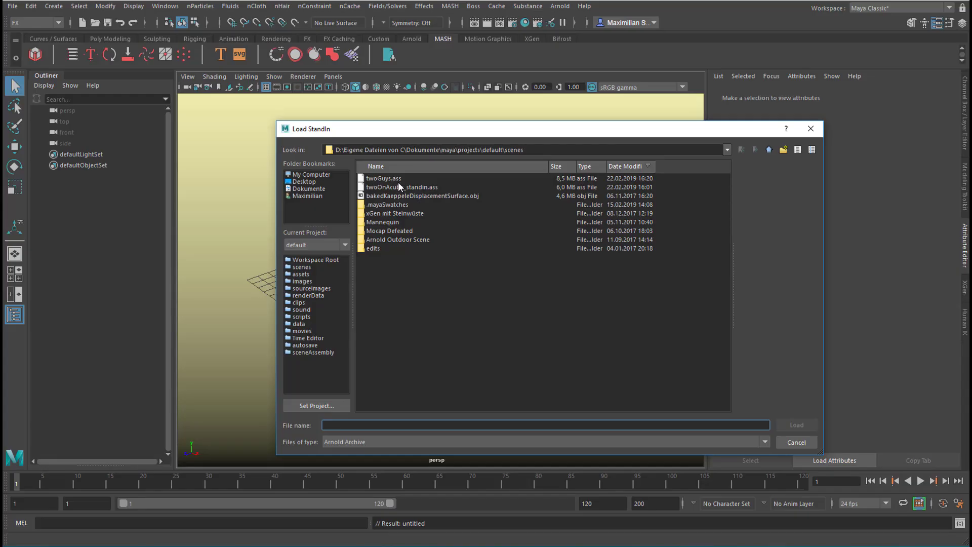
left_click(399, 178)
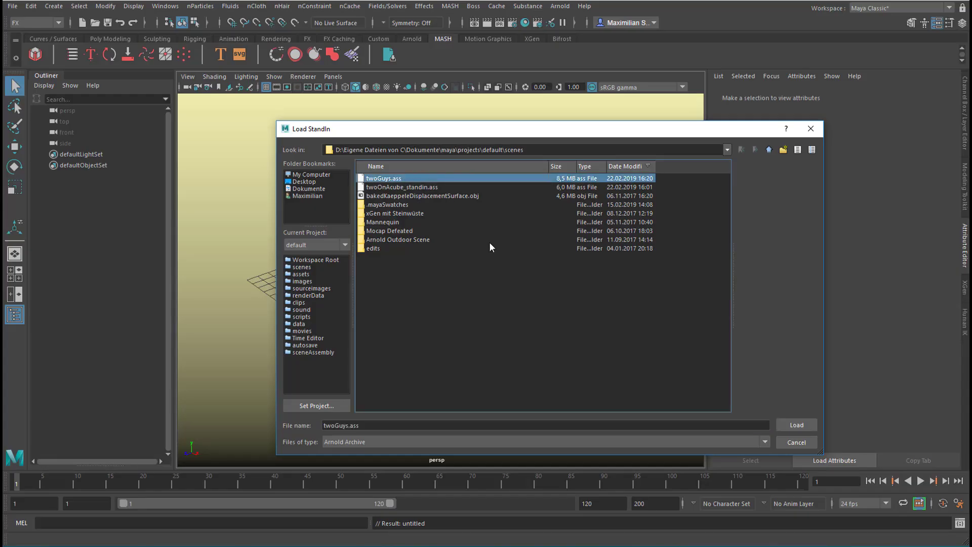
left_click(799, 423)
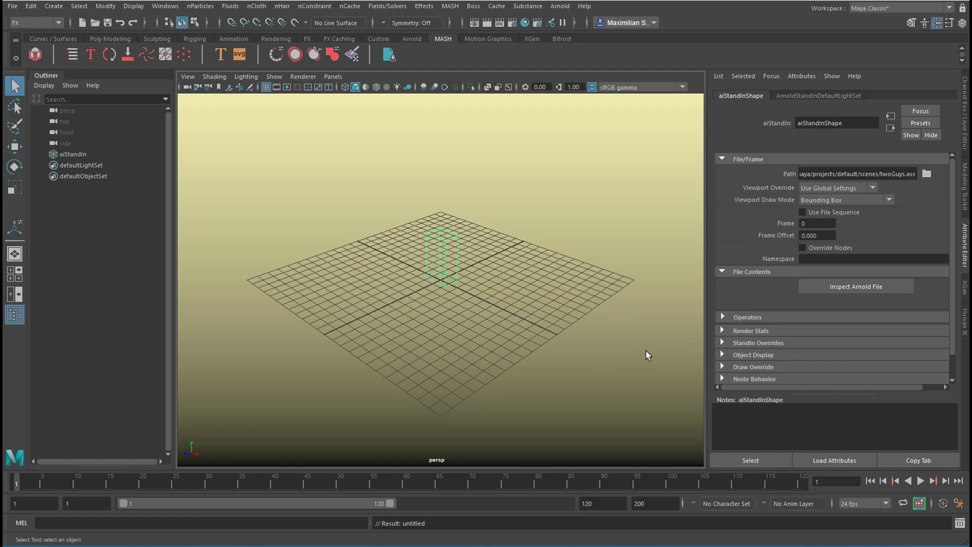
Add an Arnold skydome light to the scene and hide lights in the perspective view.
left_click_drag(451, 322, 495, 341, "alt")
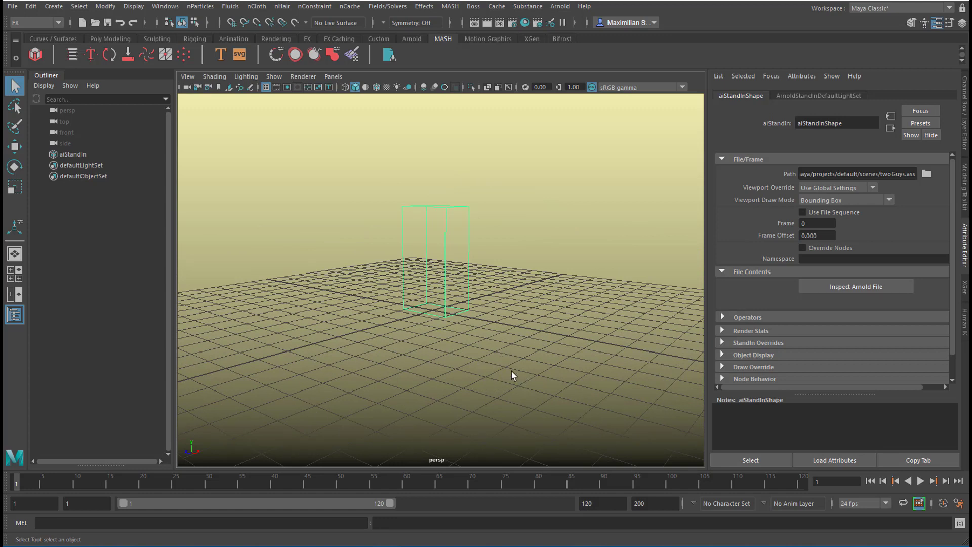
left_click(573, 8)
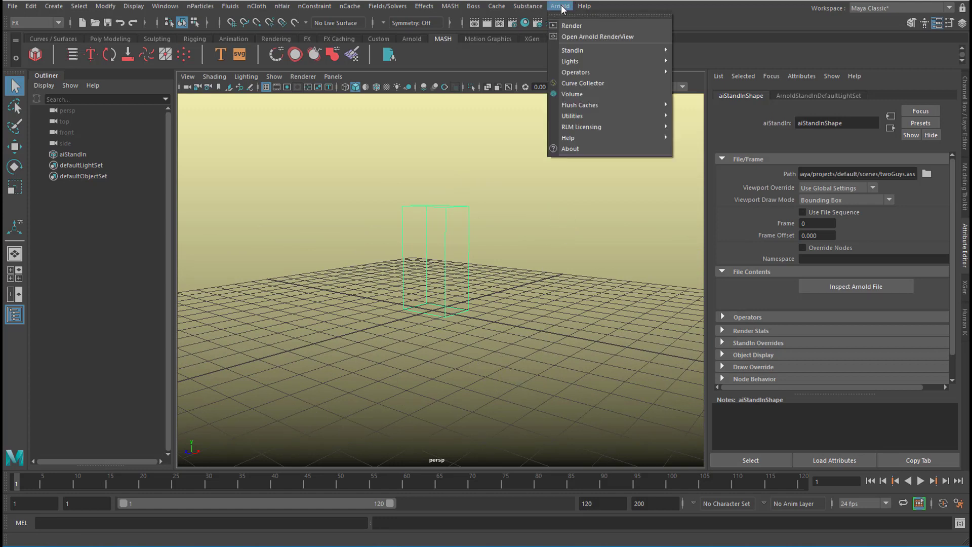
mouse_move(576, 60)
left_click(707, 81)
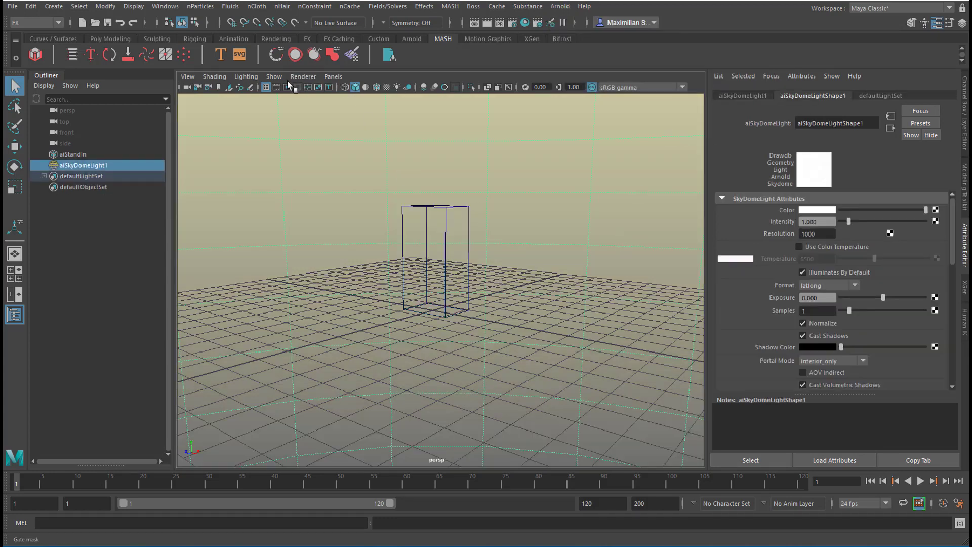
left_click(274, 76)
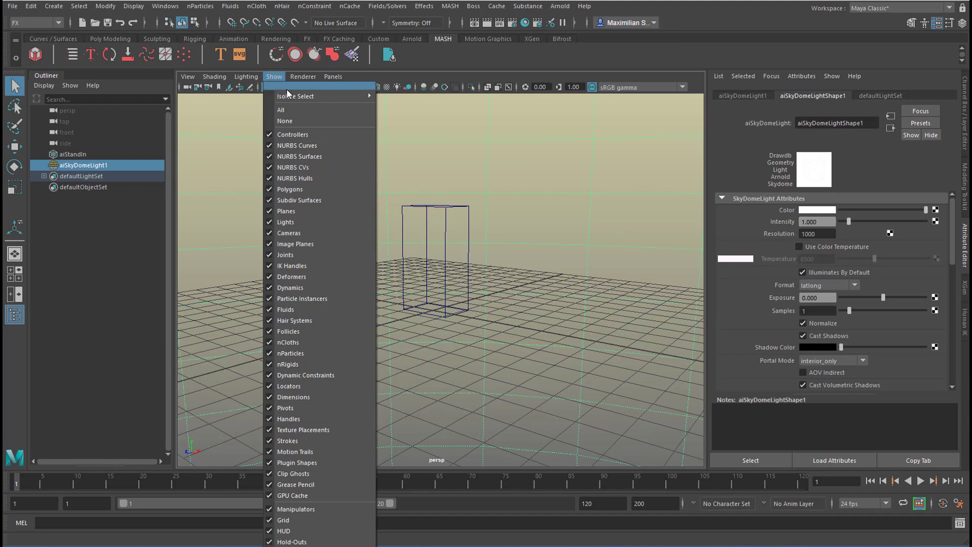
left_click(298, 222)
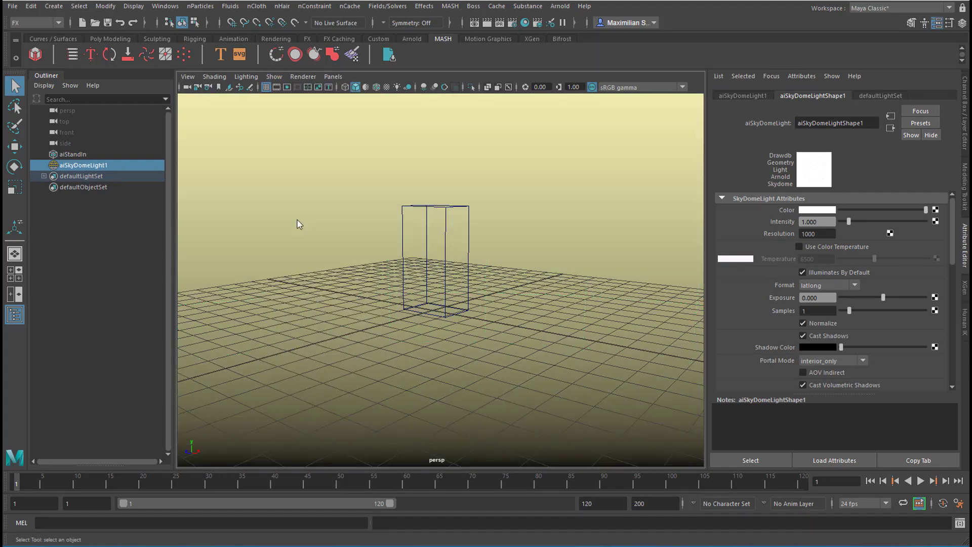
Render the perspective view with Arnold to check the lit stand-in, and close the render window.
right_click_drag(477, 278, 424, 288, "alt")
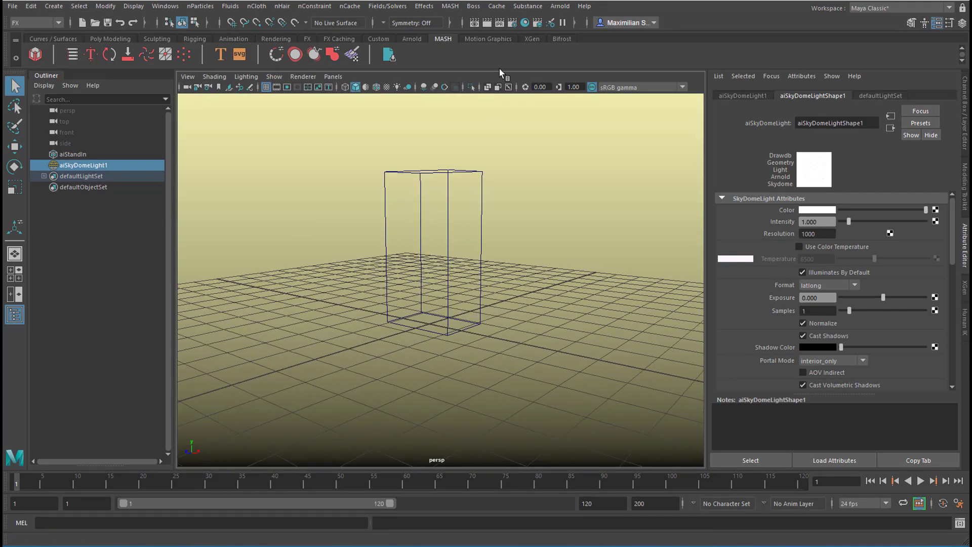
left_click(560, 7)
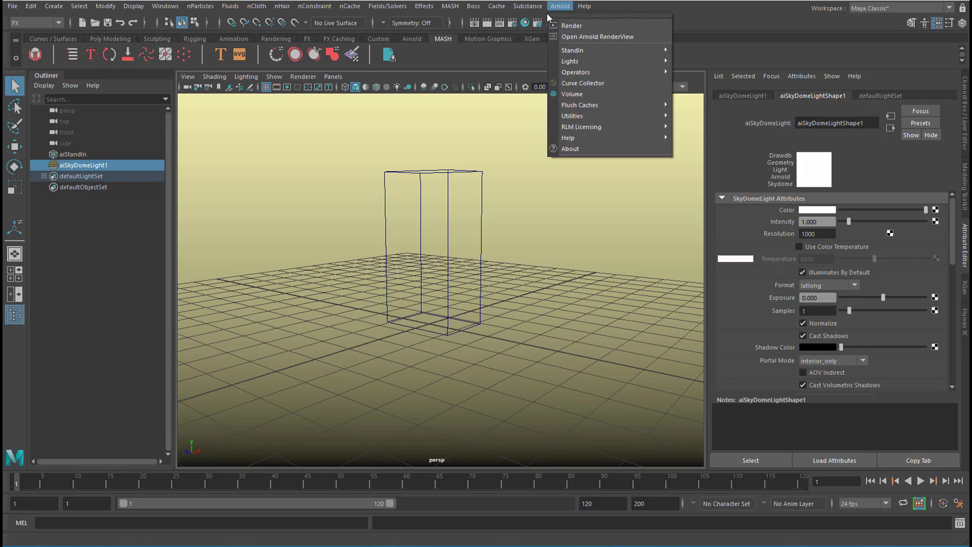
left_click(565, 27)
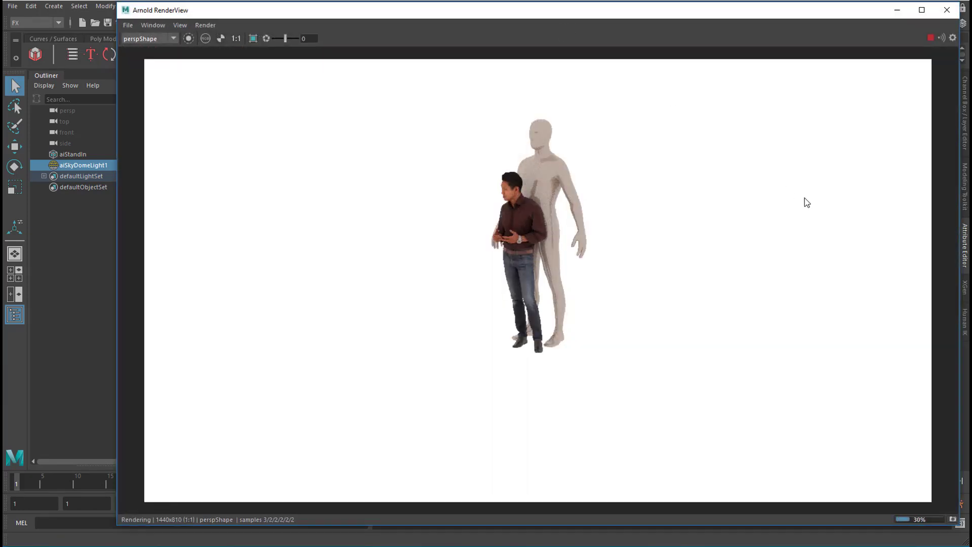
left_click(947, 16)
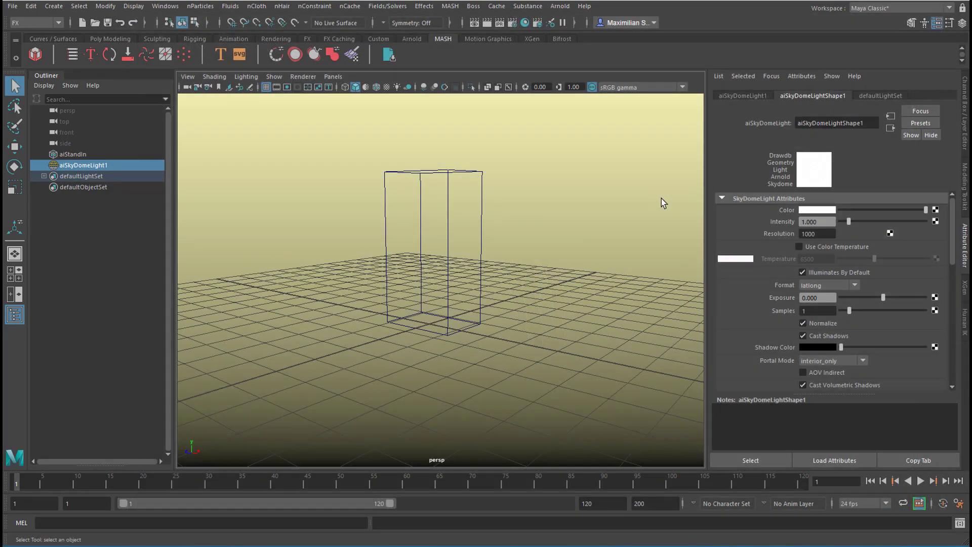
Check the Hypershade for the stand-in's materials, and select aiStandIn to inspect its Outliner entry and its options in the viewport.
left_click(525, 23)
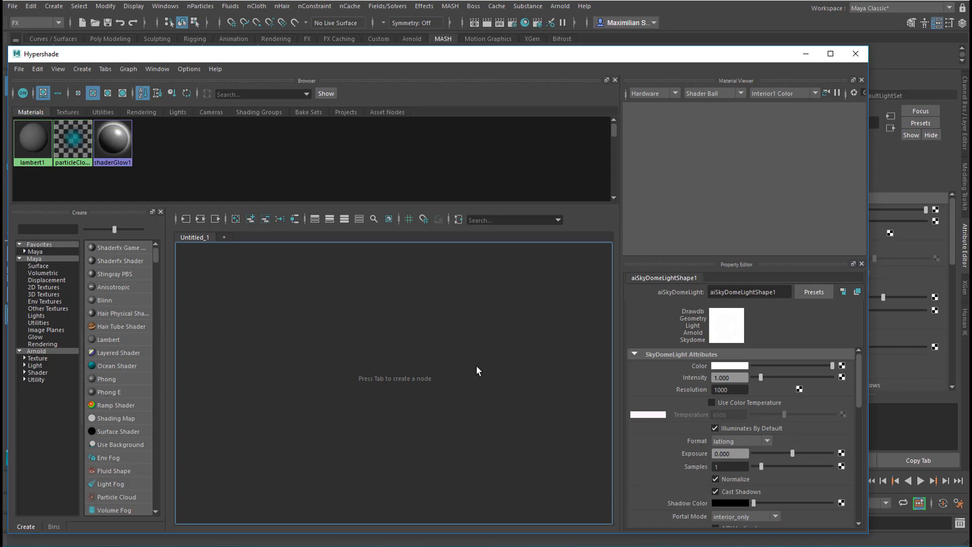
key("alt+F4")
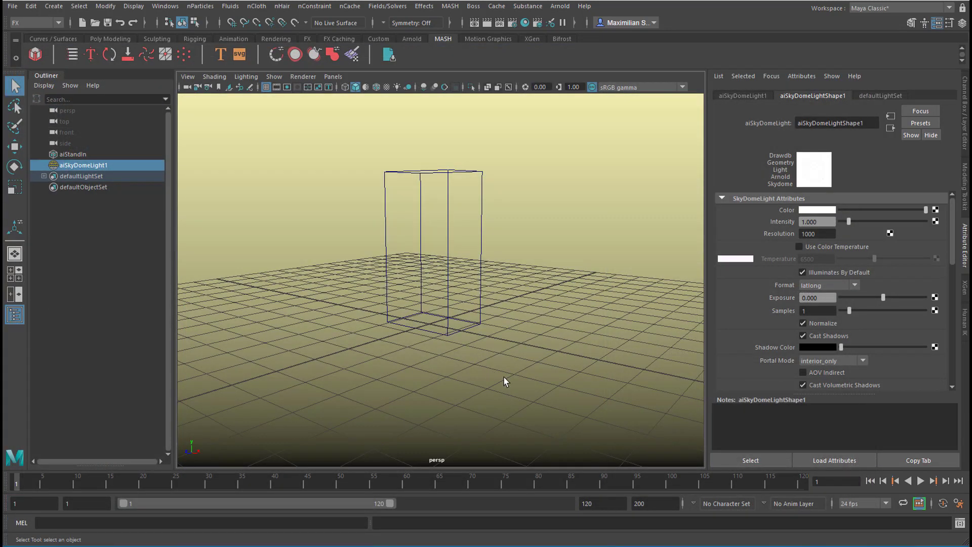
left_click(87, 155)
middle_click_drag(86, 156, 88, 177)
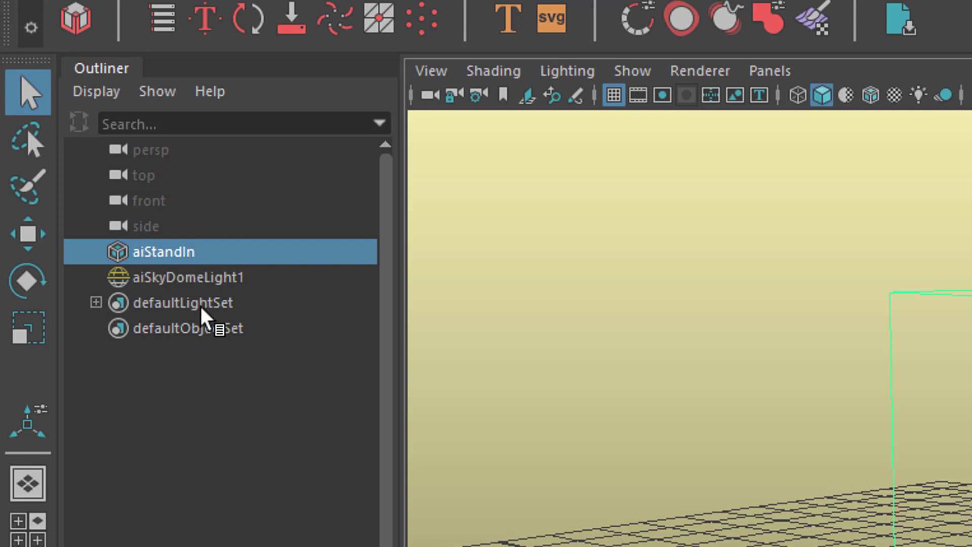
middle_click_drag(208, 245, 185, 252)
middle_click_drag(128, 227, 129, 227)
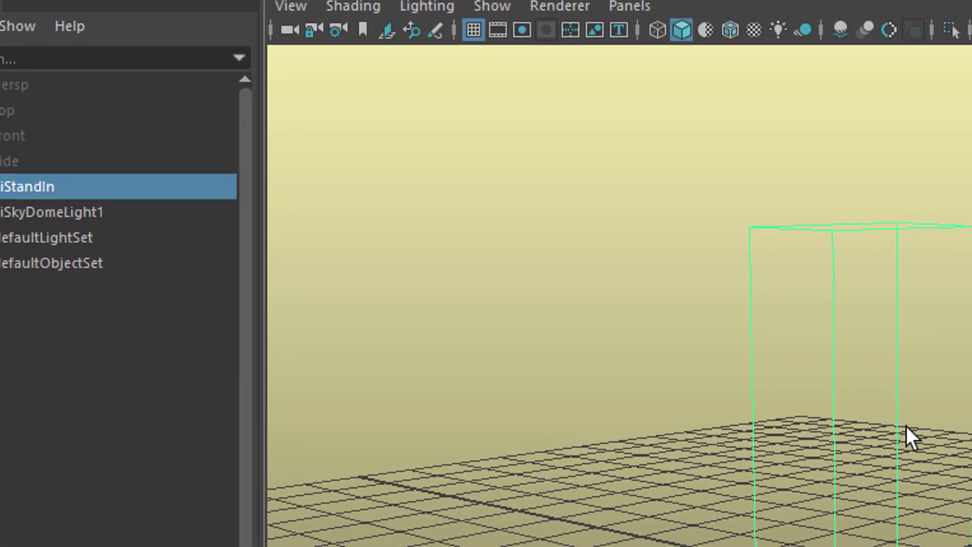
right_click(868, 399)
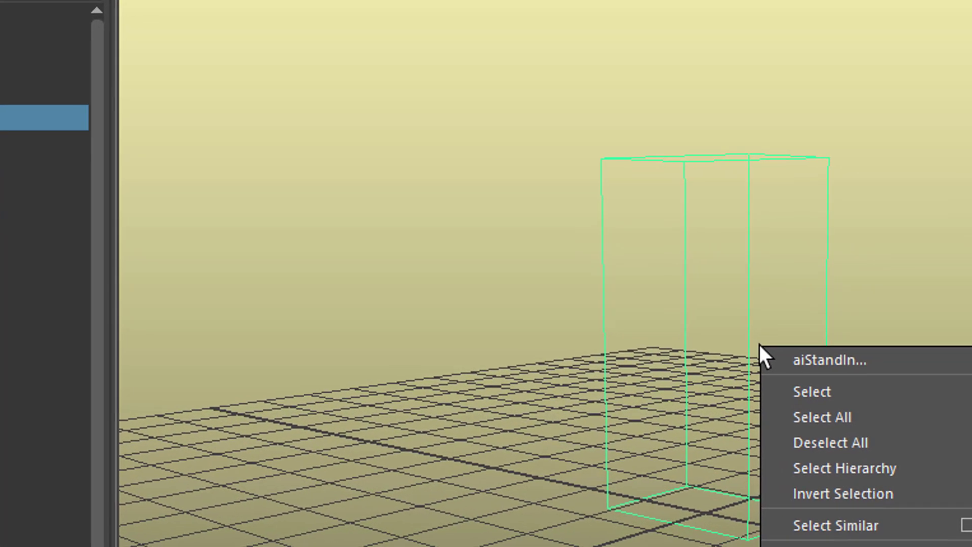
right_click(654, 281)
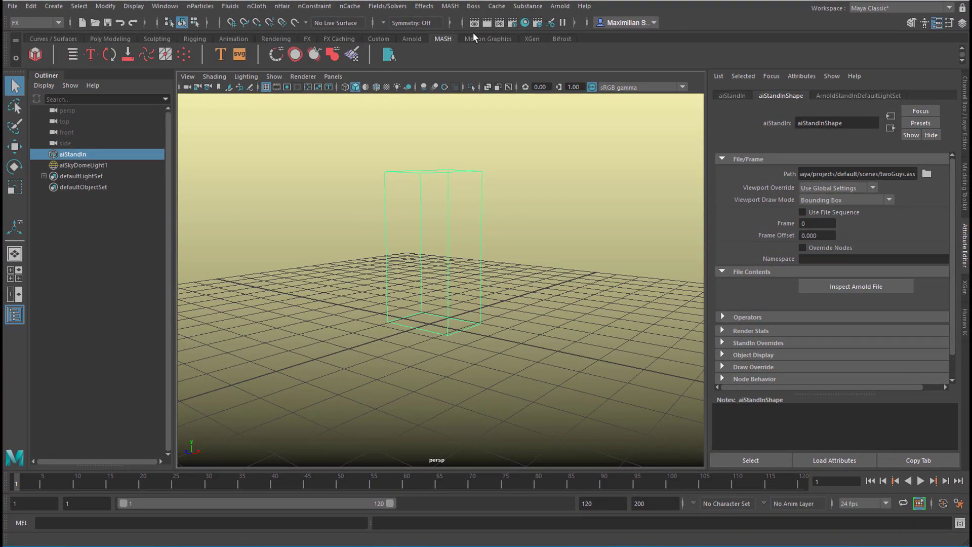
Create a MASH network from the selected stand-in with the Instancer geometry type, and reset the MASH options to their defaults.
left_click(36, 55)
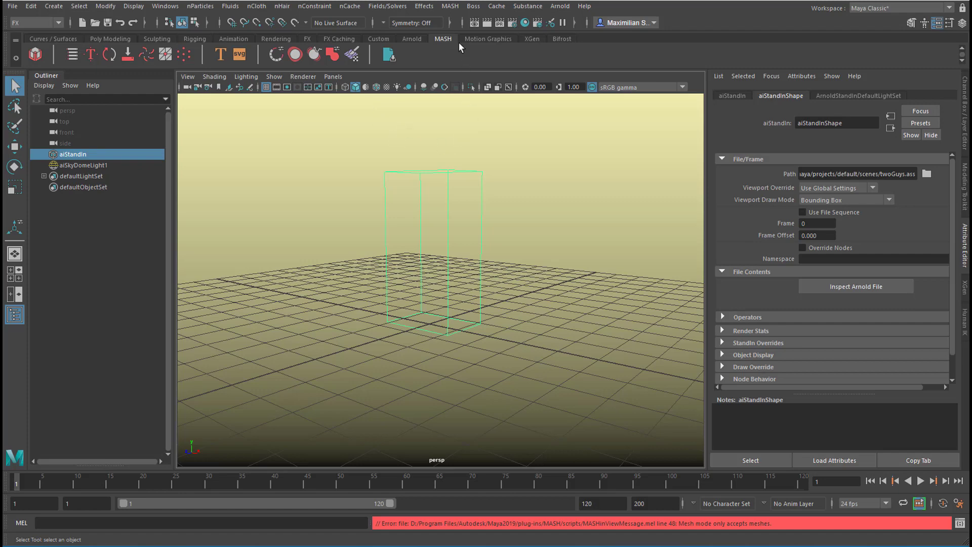
left_click(451, 6)
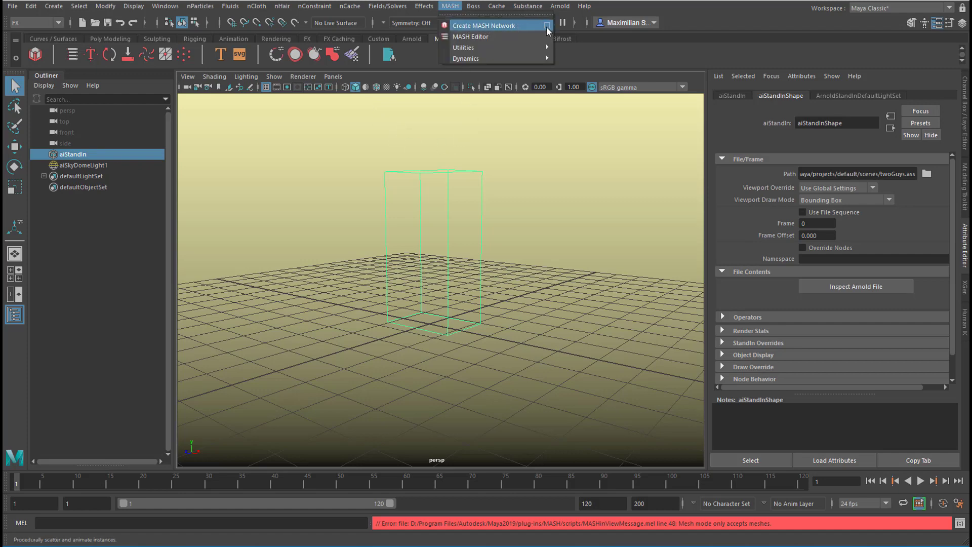
left_click(547, 25)
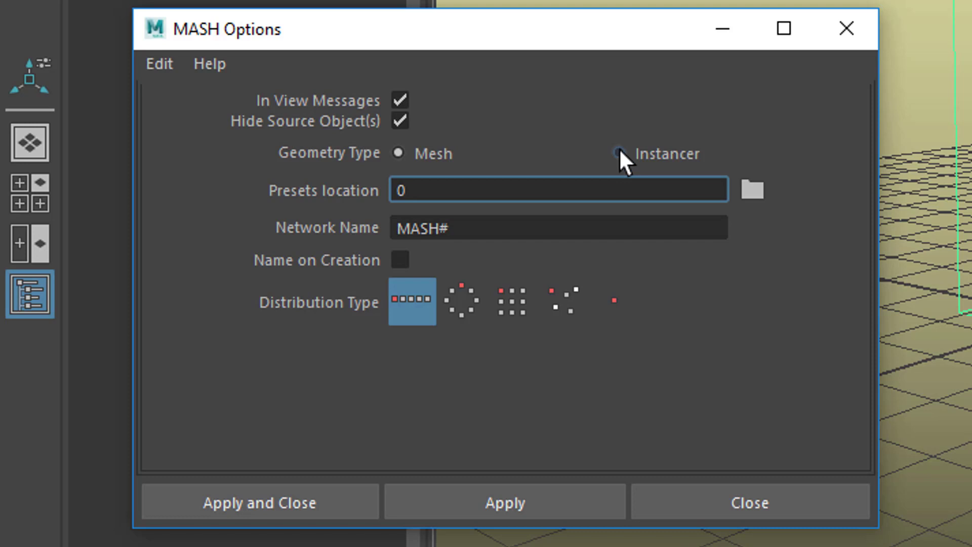
left_click(619, 152)
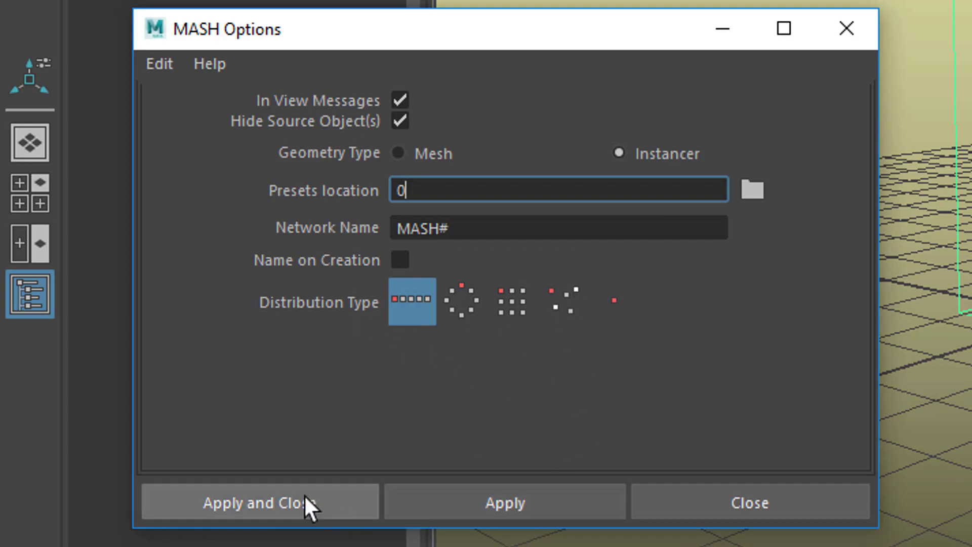
left_click(520, 496)
left_click(160, 65)
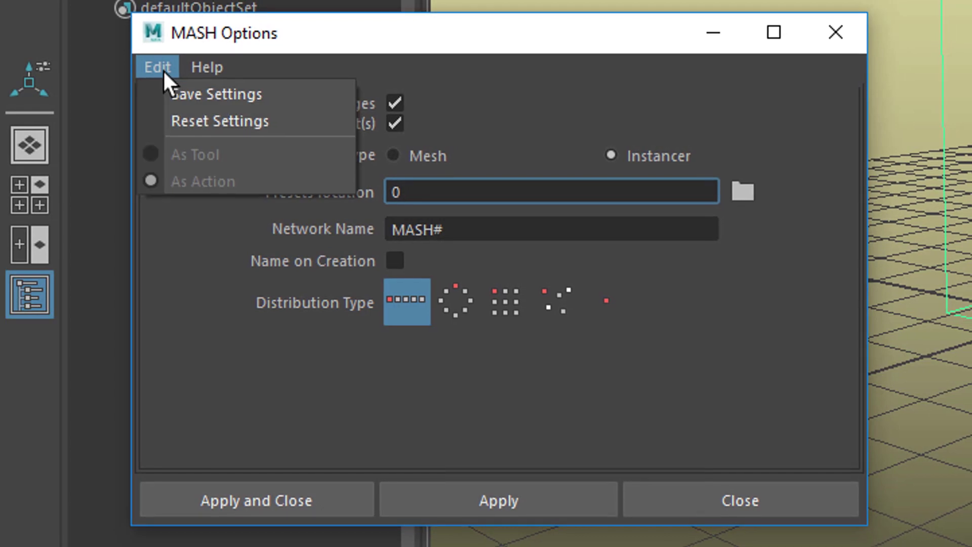
left_click(202, 122)
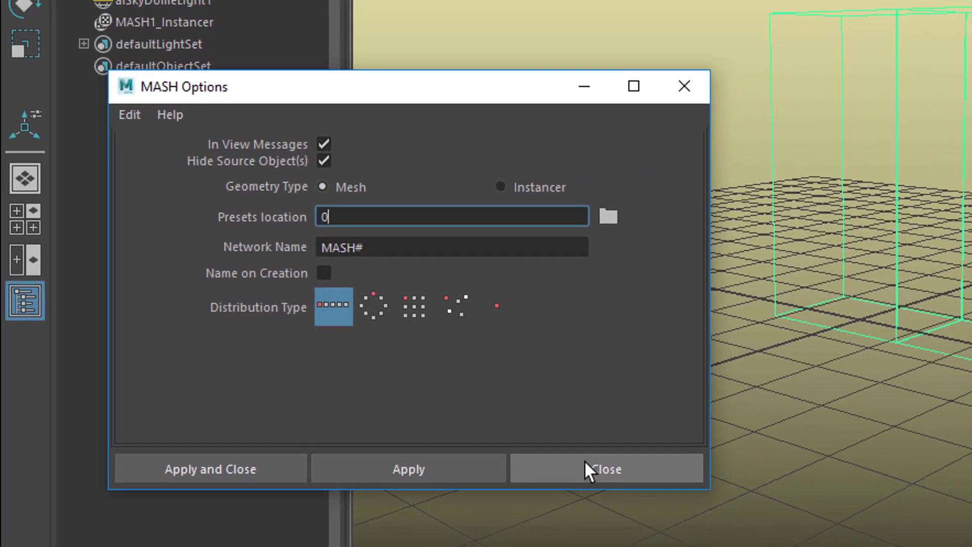
Close the MASH options, render the perspective view with Arnold to check the row of stand-in instances, and close the render window.
left_click(586, 465)
scroll(416, 501, "down", 5)
left_click_drag(762, 397, 610, 393, "alt")
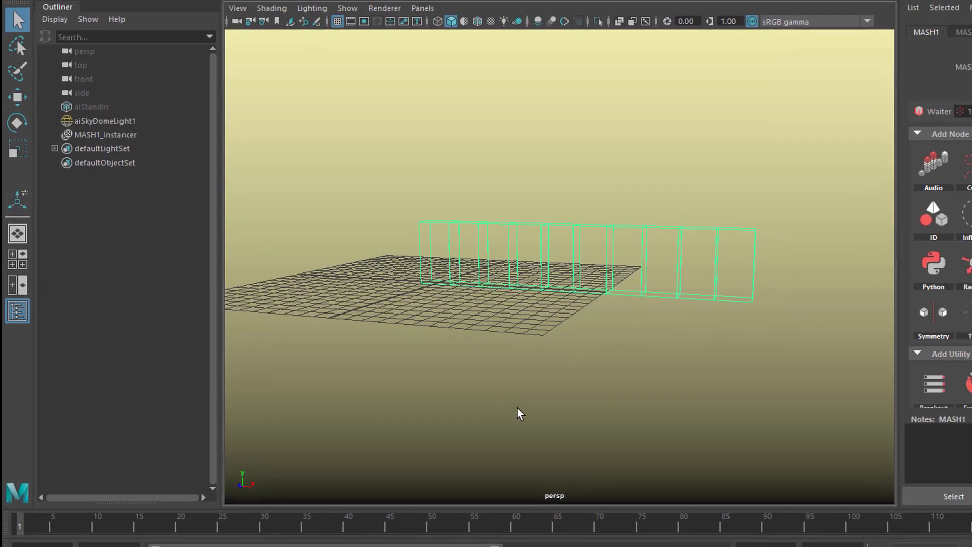
left_click_drag(503, 406, 560, 390, "alt")
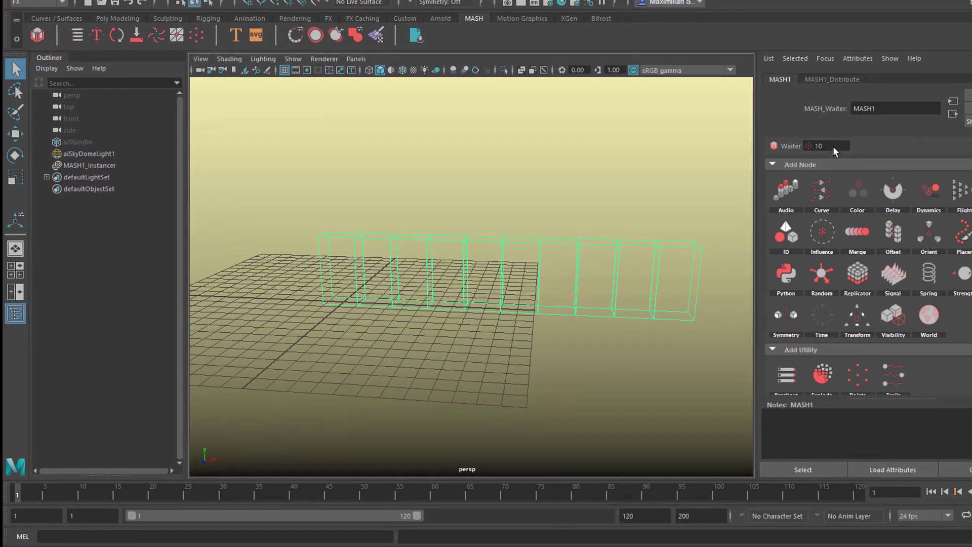
left_click_drag(476, 398, 476, 382, "alt")
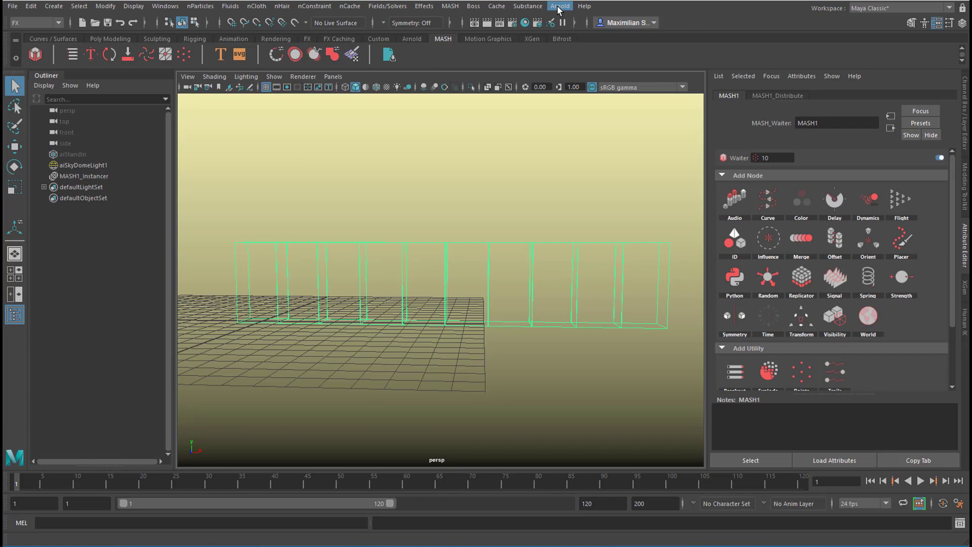
left_click(560, 6)
left_click(575, 24)
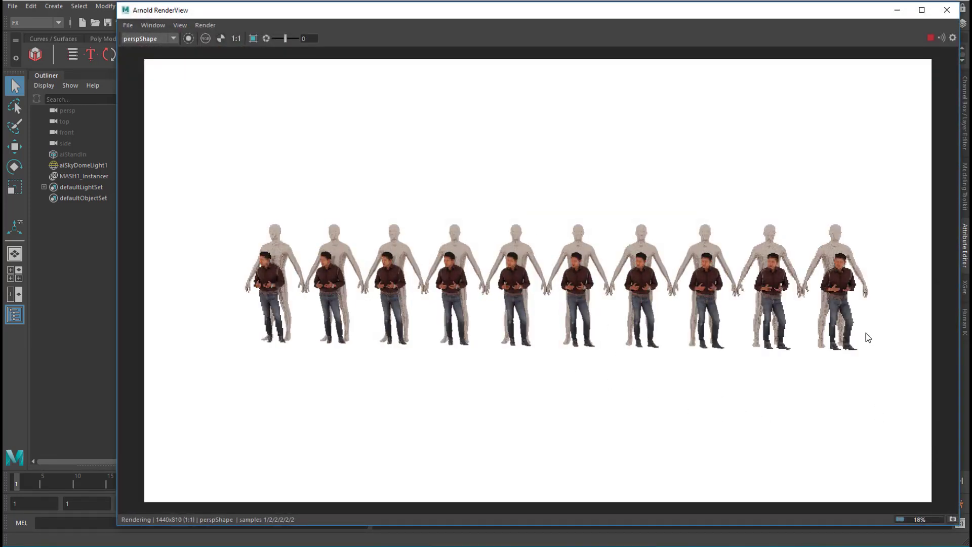
left_click(946, 9)
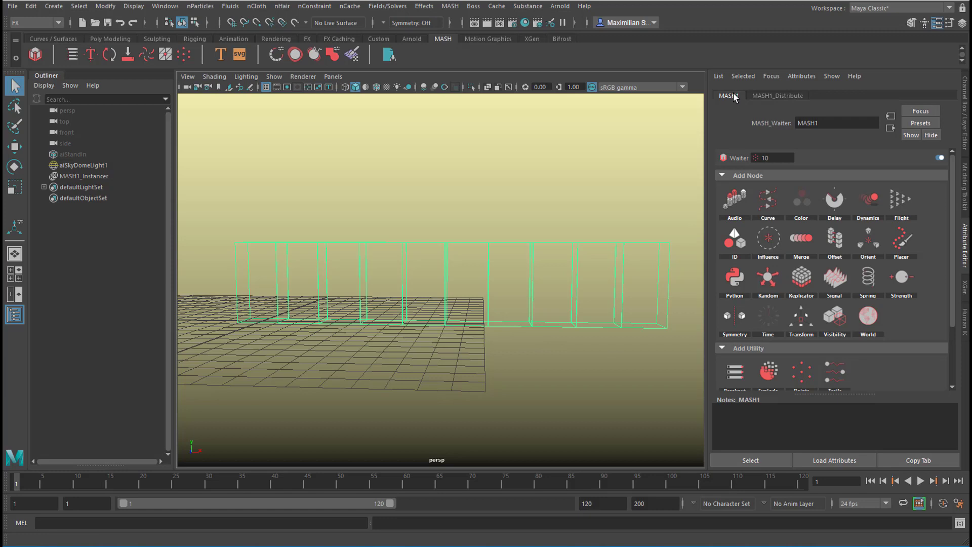
Inspect the Distribute node and MASH1_Instancer settings, and add a Random node to the MASH1 network.
left_click(779, 95)
left_click(732, 95)
left_click(95, 178)
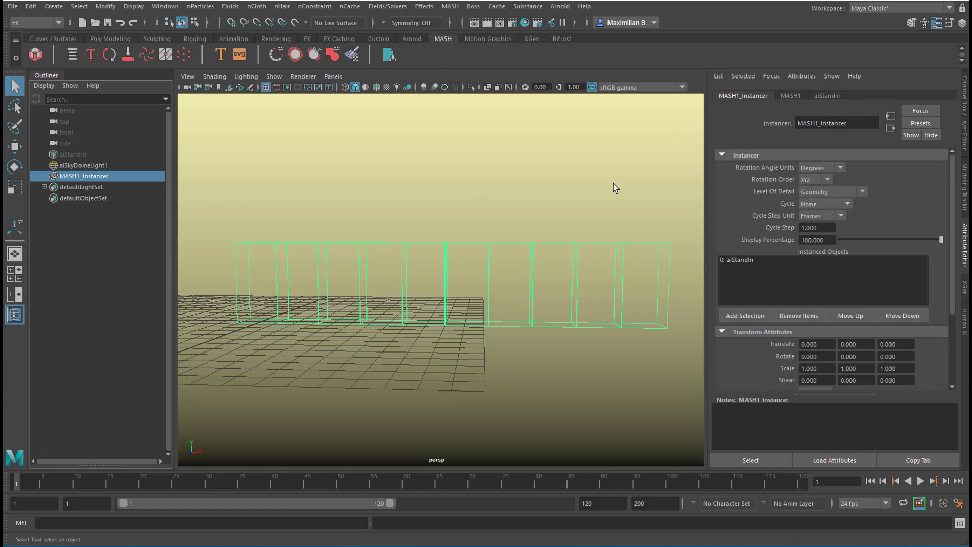
left_click(791, 95)
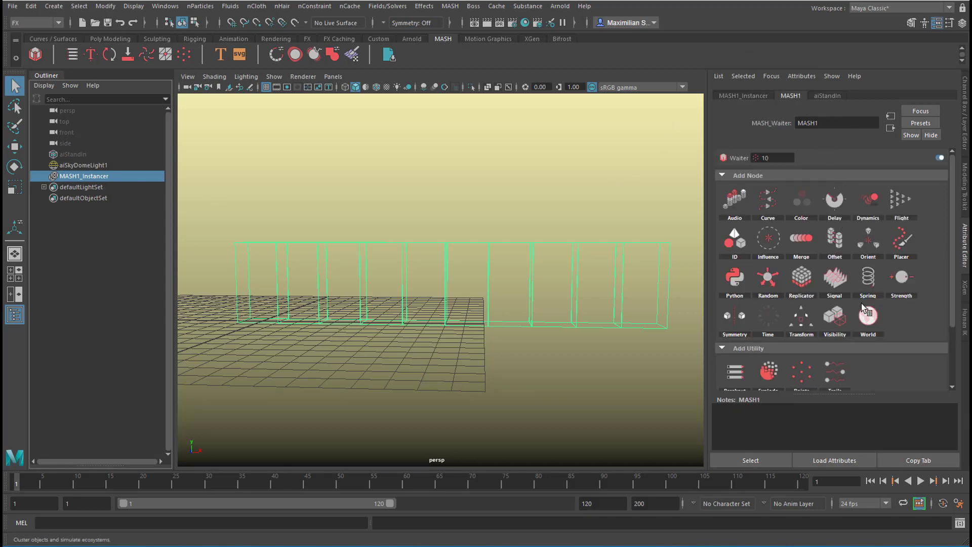
left_click(768, 278)
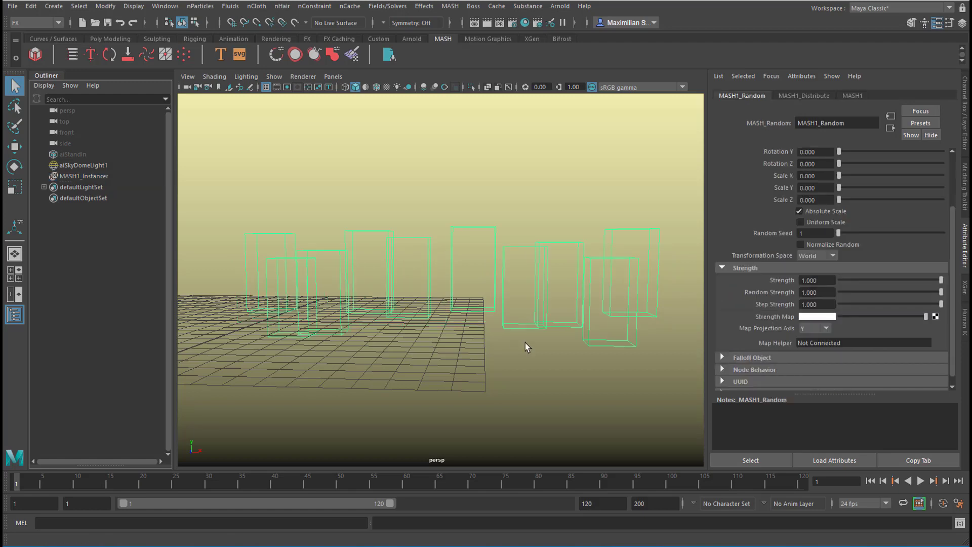
Set the Random node's Position X to about 6.97, Position Y to 0 and Position Z to about 6.76.
left_click_drag(525, 347, 497, 346, "alt")
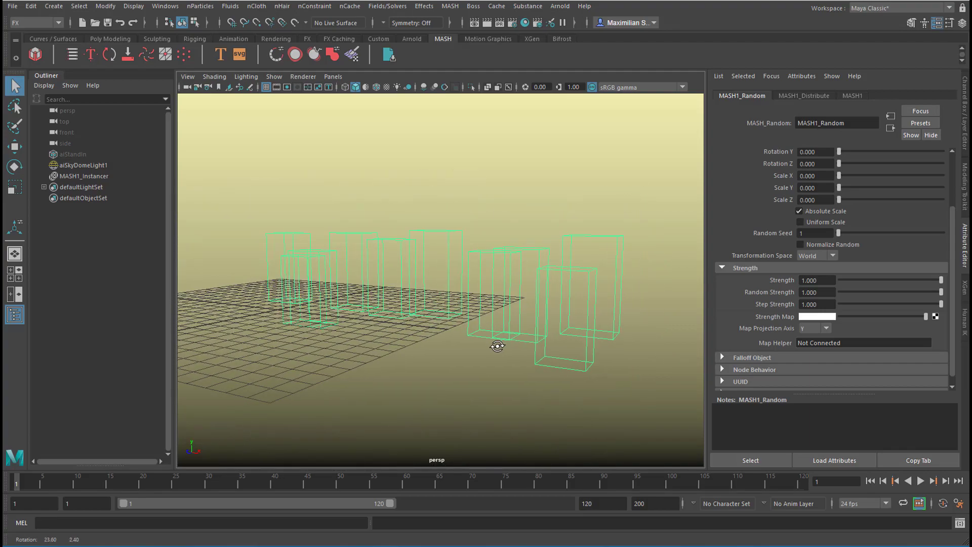
scroll(831, 228, "up", 3)
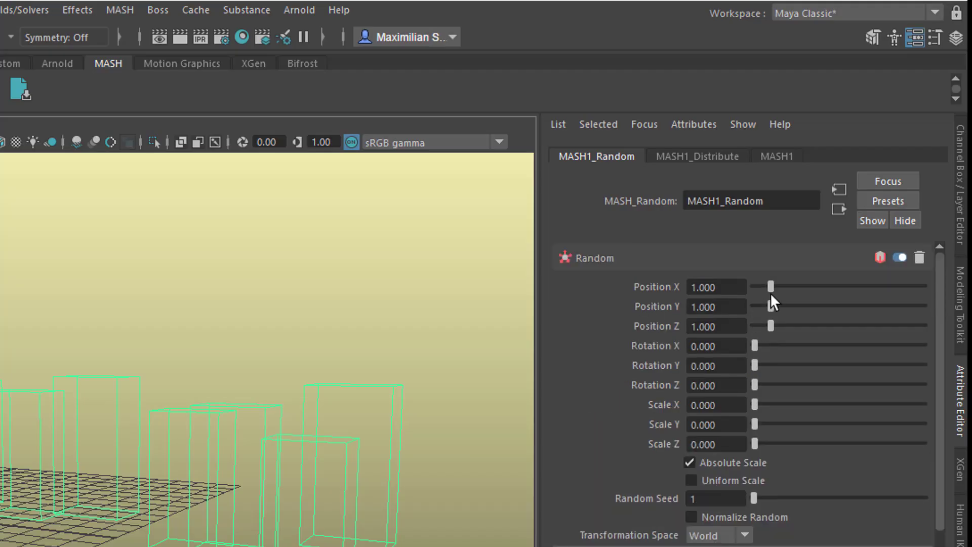
left_click_drag(770, 287, 825, 286)
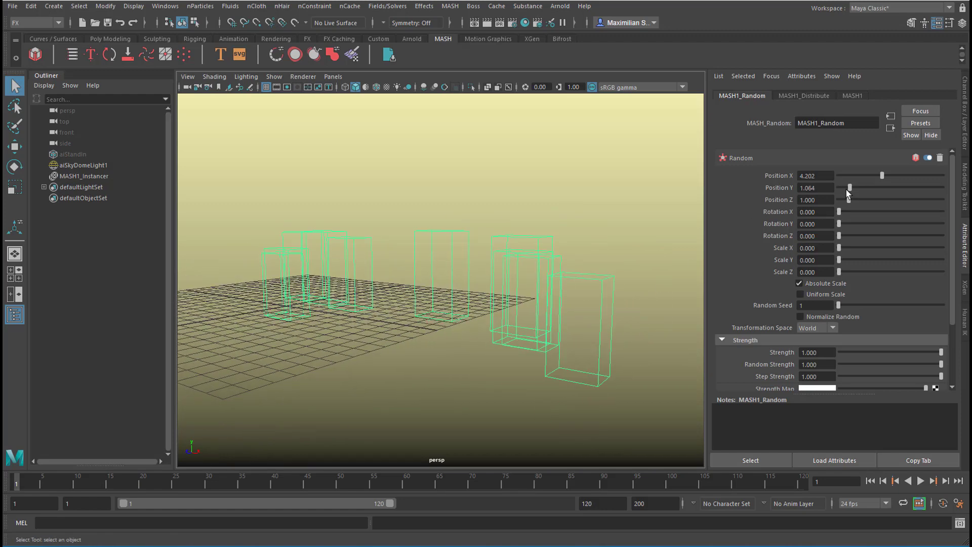
left_click_drag(849, 199, 911, 175)
Start a live Arnold render in the perspective view and hide the grid.
mouse_move(512, 324)
left_mouse_down("alt")
mouse_move(530, 336)
mouse_move(507, 329)
left_mouse_up("alt")
left_click(327, 106)
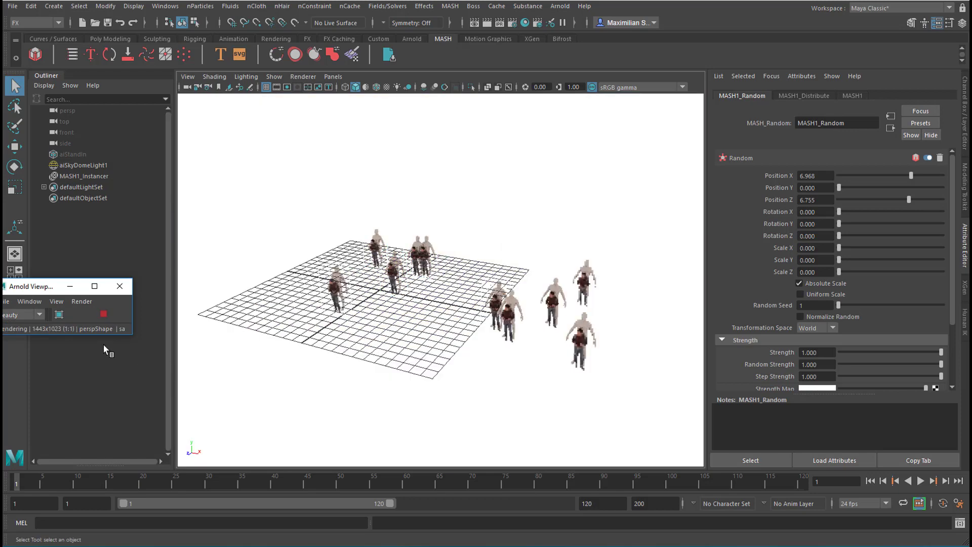
left_click(265, 88)
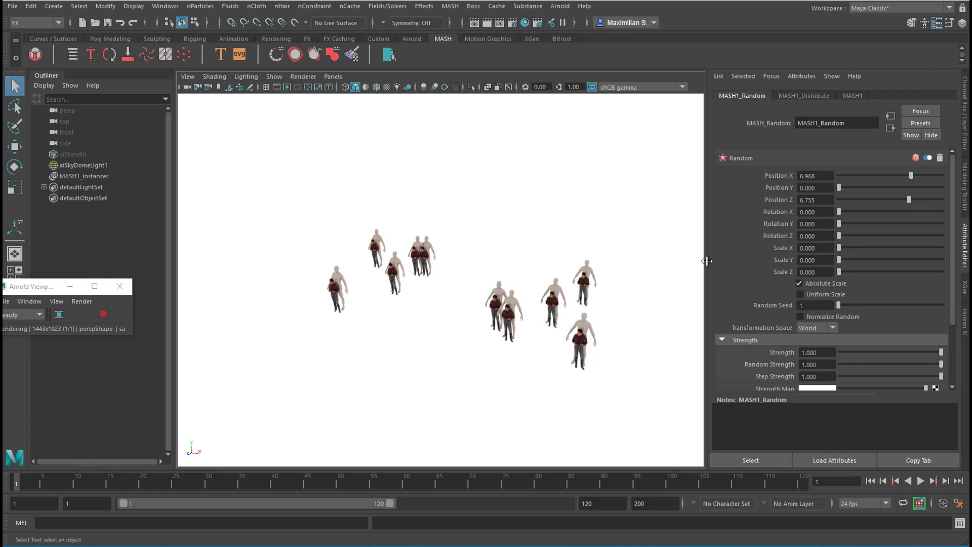
Set the number of points in MASH1_Distribute to 500.
left_click(816, 95)
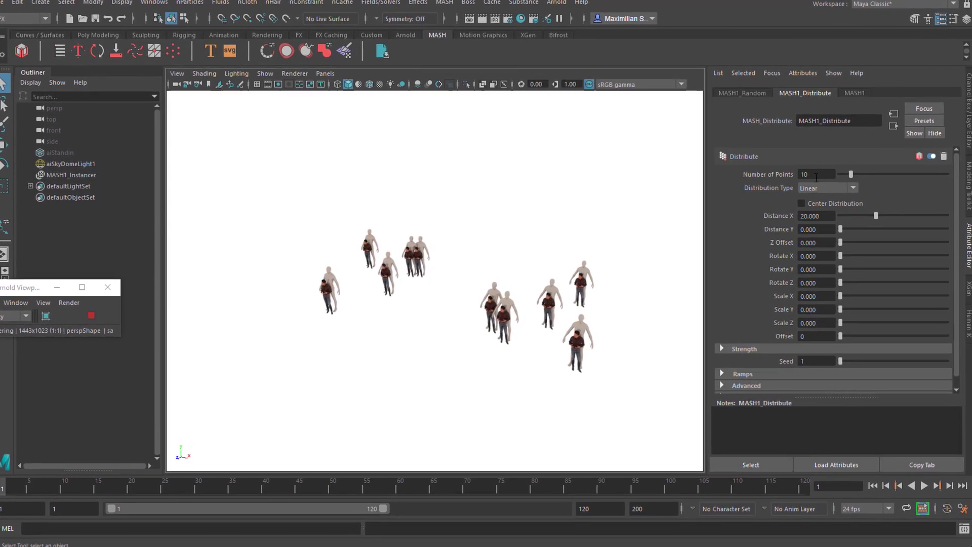
double_click(816, 175)
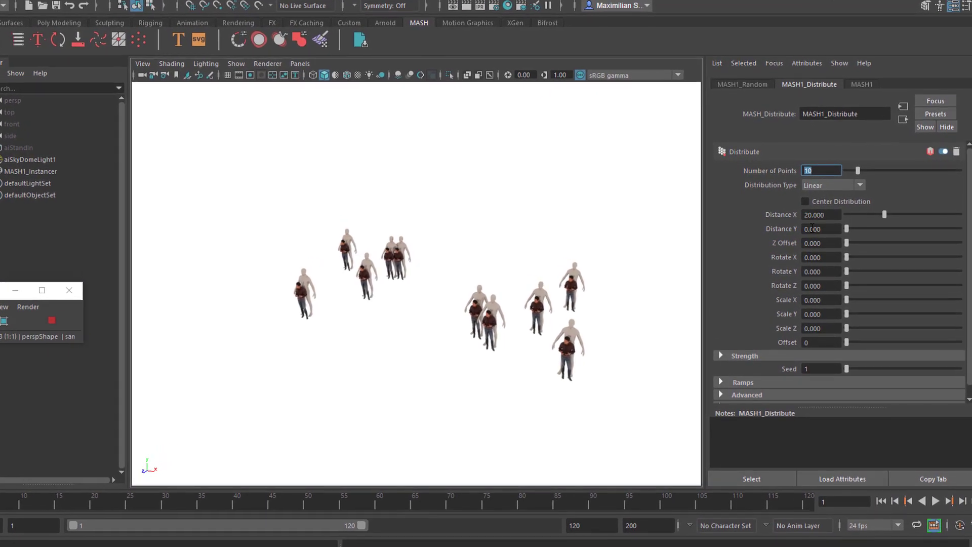
type("500")
key("Return")
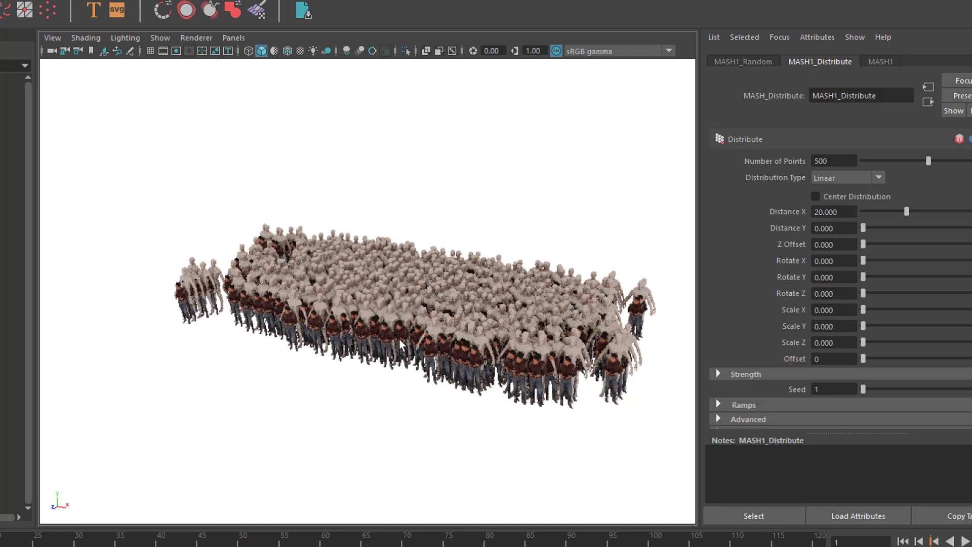
Increase the Distribute node's Distance X to about 51.47 and enable Center Distribution.
scroll(576, 318, "up", 5)
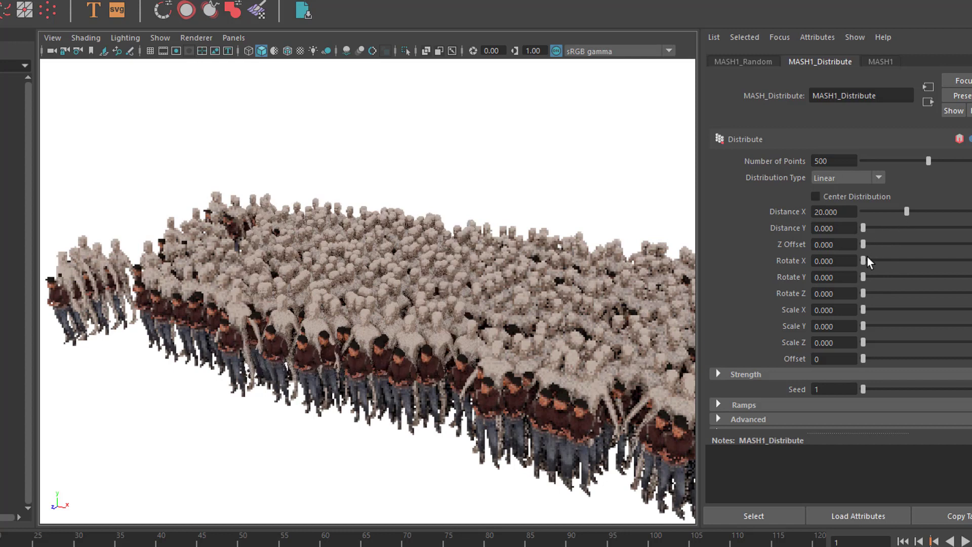
left_click_drag(907, 211, 971, 210)
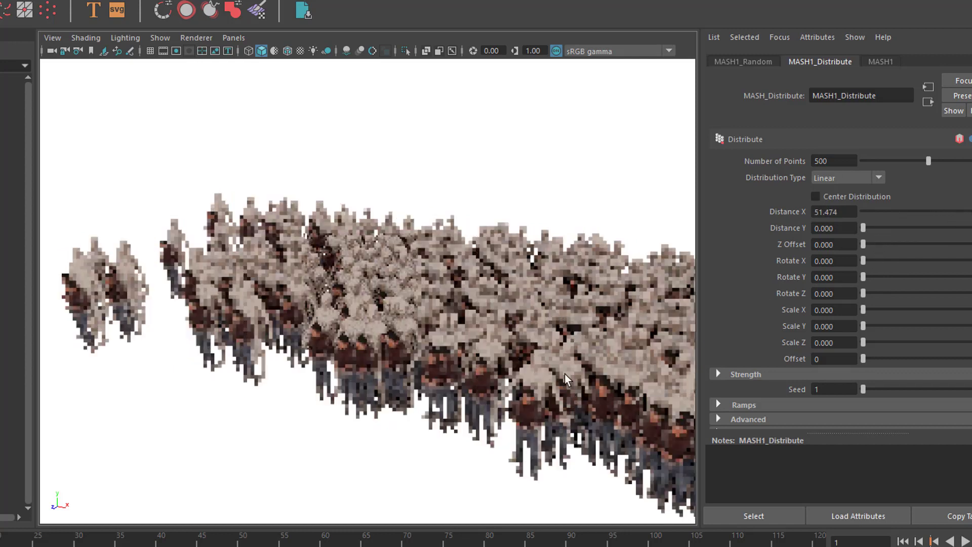
left_click_drag(370, 411, 575, 425, "alt")
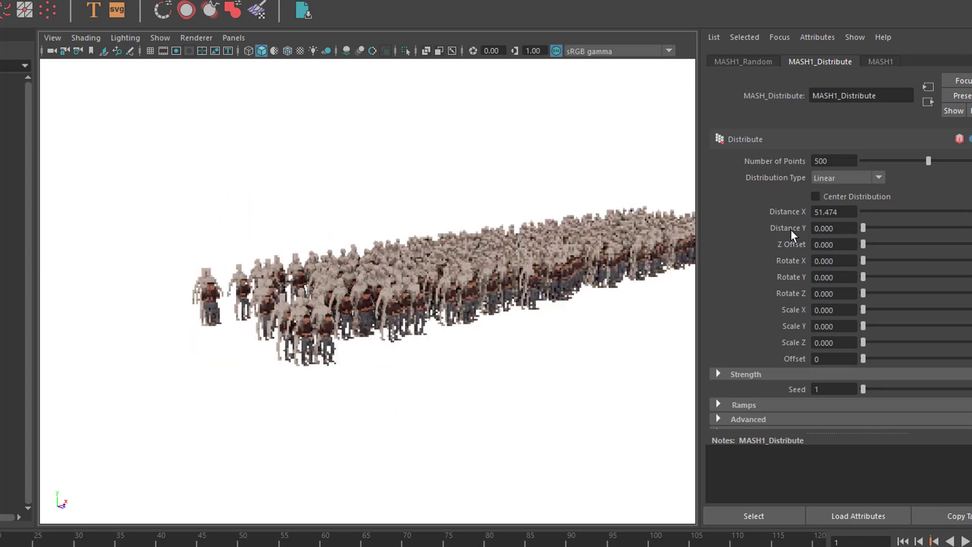
left_click(815, 197)
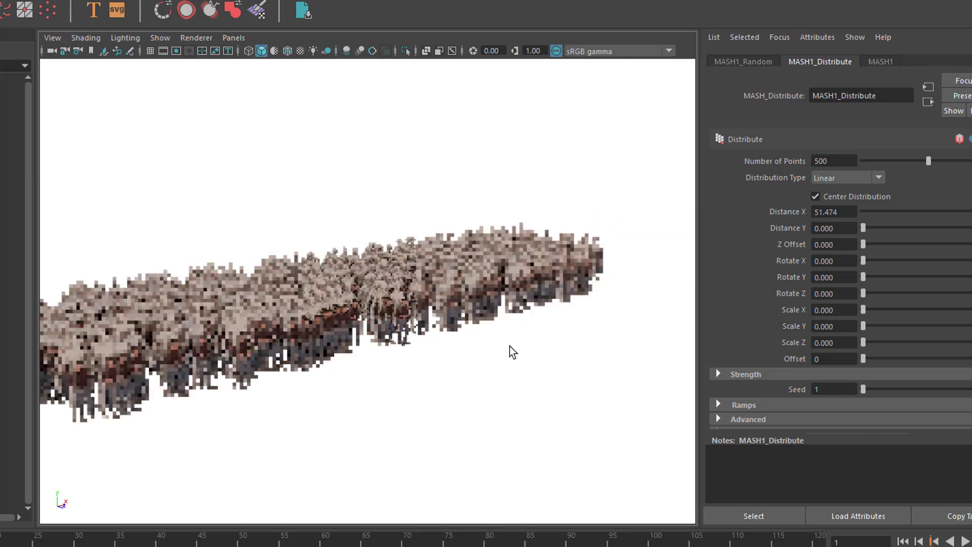
left_click_drag(475, 402, 395, 379, "alt")
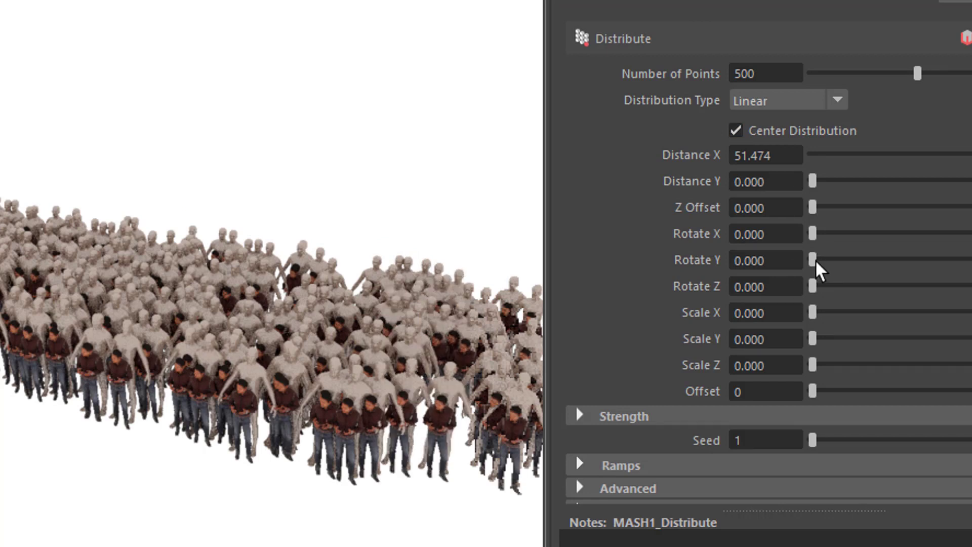
Turn the crowd figures by setting the Distribute node's Rotate Y to about 111.79.
left_click_drag(813, 261, 881, 272)
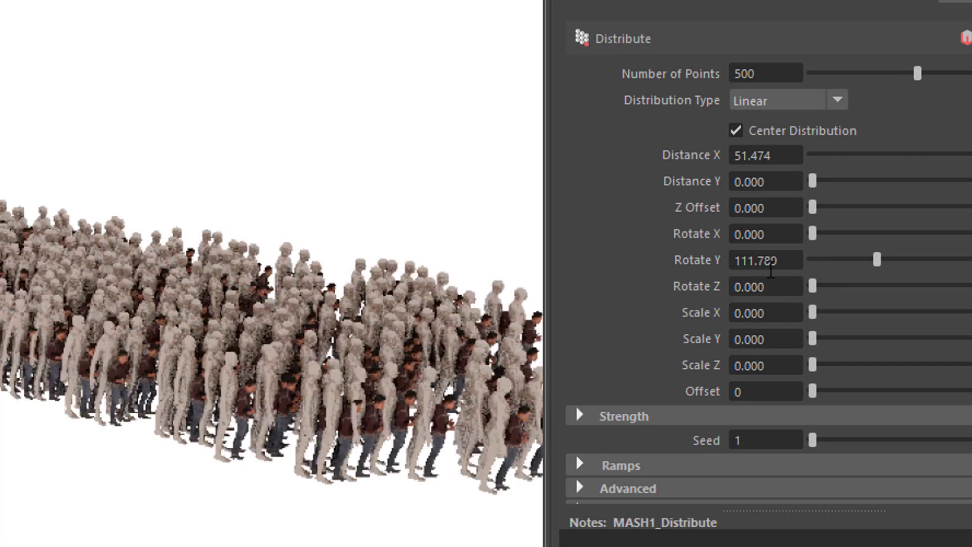
right_click(769, 269)
left_click(636, 299)
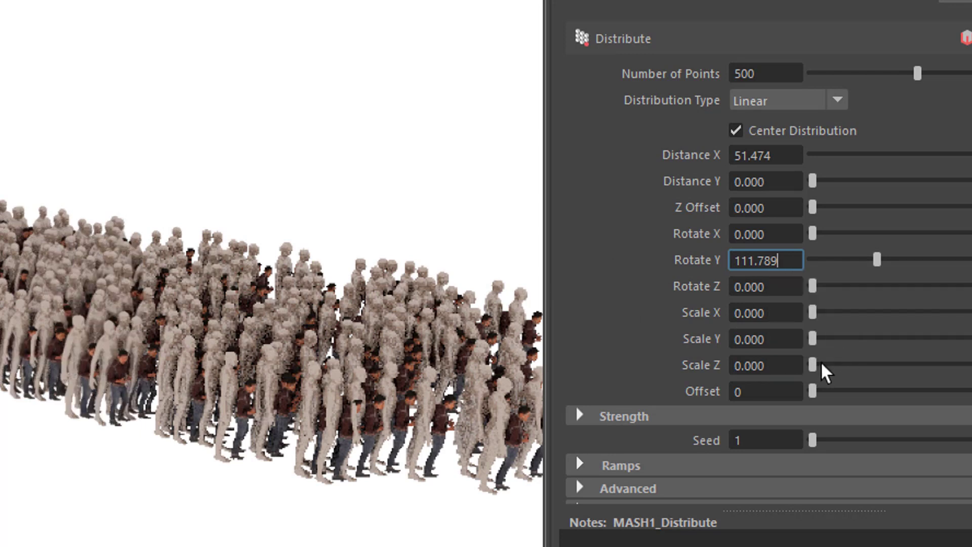
Try Scale Y at about 2.37 in the Distribute node and about 1.44 in the Random node, resetting each to 0.
left_click_drag(814, 339, 862, 338)
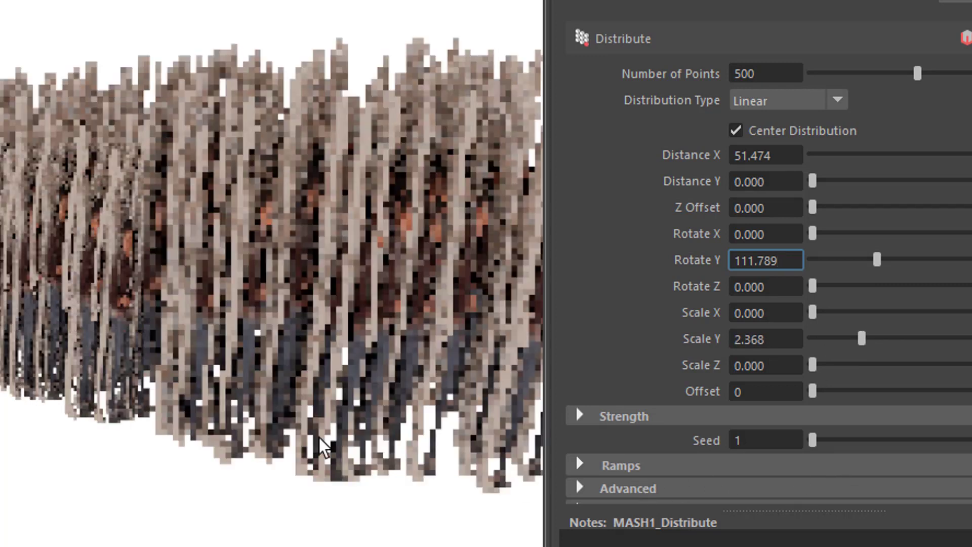
left_click_drag(866, 345, 810, 347)
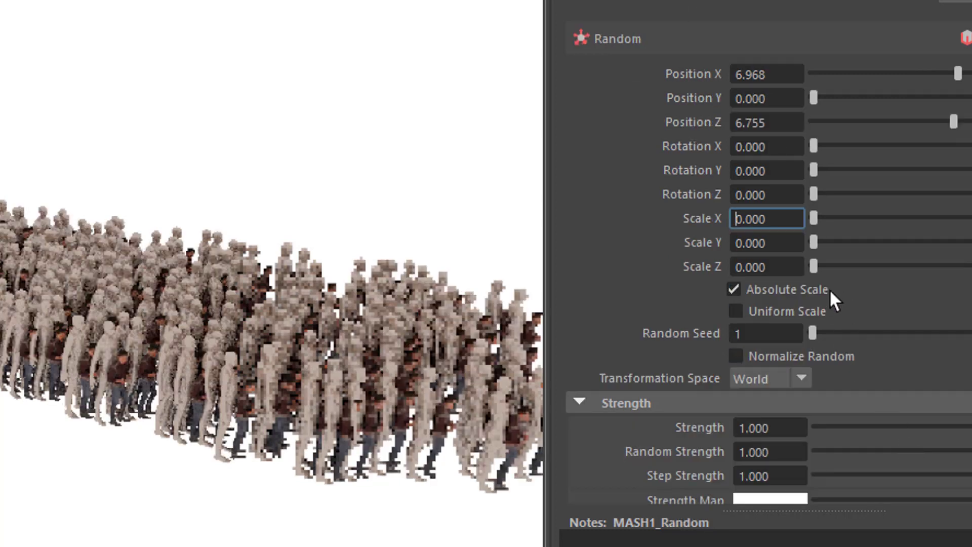
left_click_drag(815, 242, 844, 245)
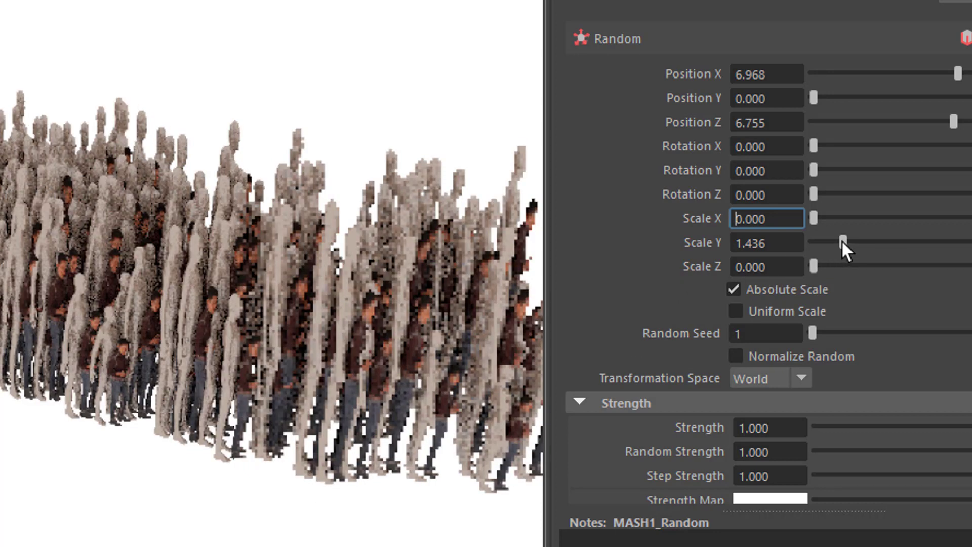
left_click_drag(842, 240, 728, 259)
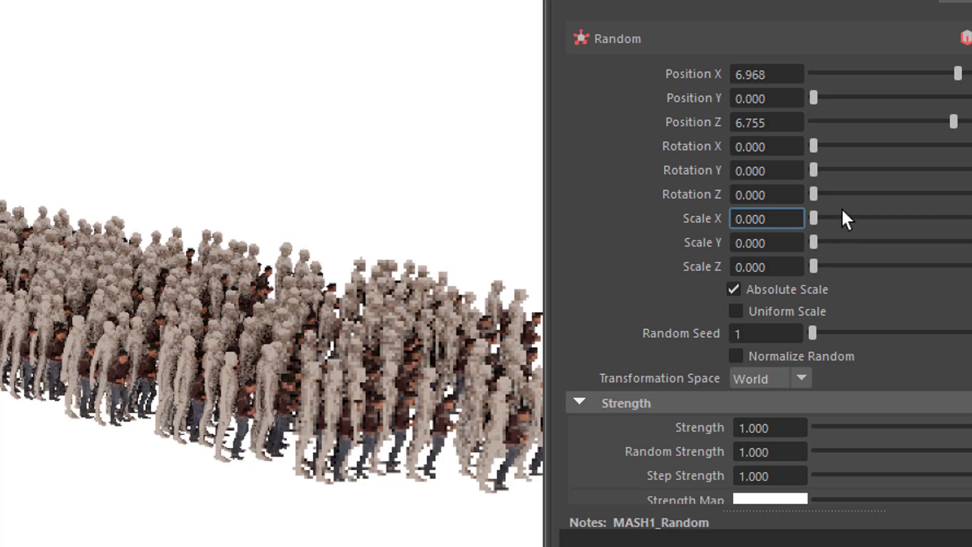
Set the Random node's Rotation Y to 45 and Position Z to 100.
left_click_drag(813, 170, 866, 170)
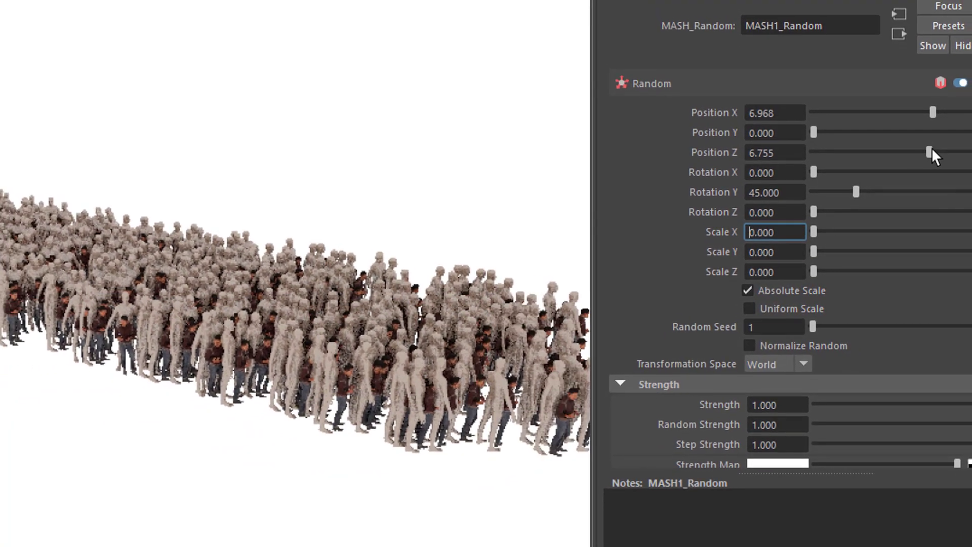
left_click_drag(931, 151, 970, 152)
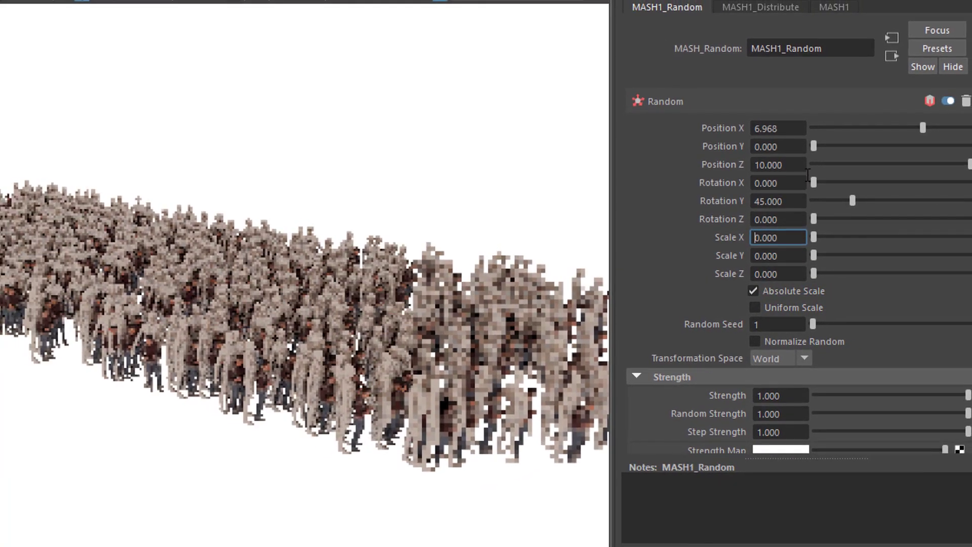
left_click_drag(805, 165, 681, 170)
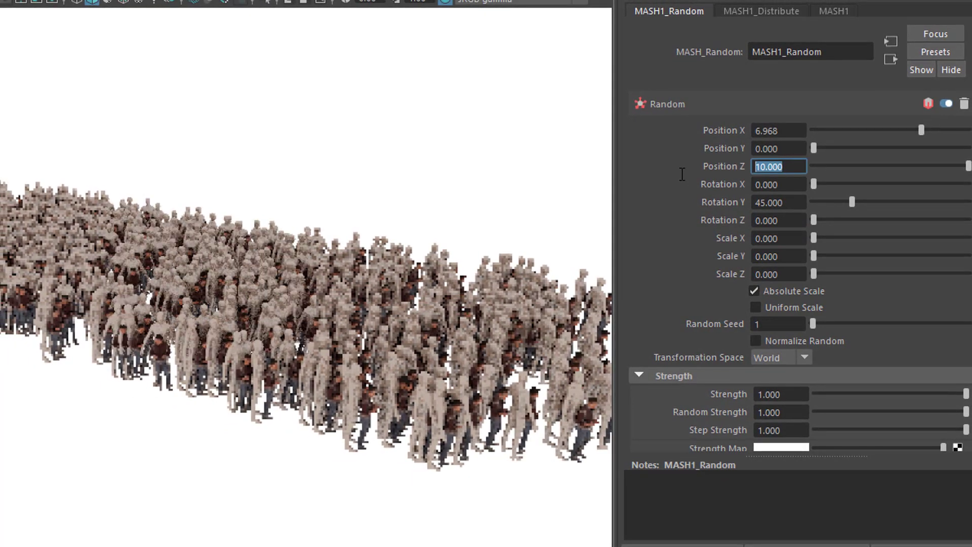
type("10")
key("Return")
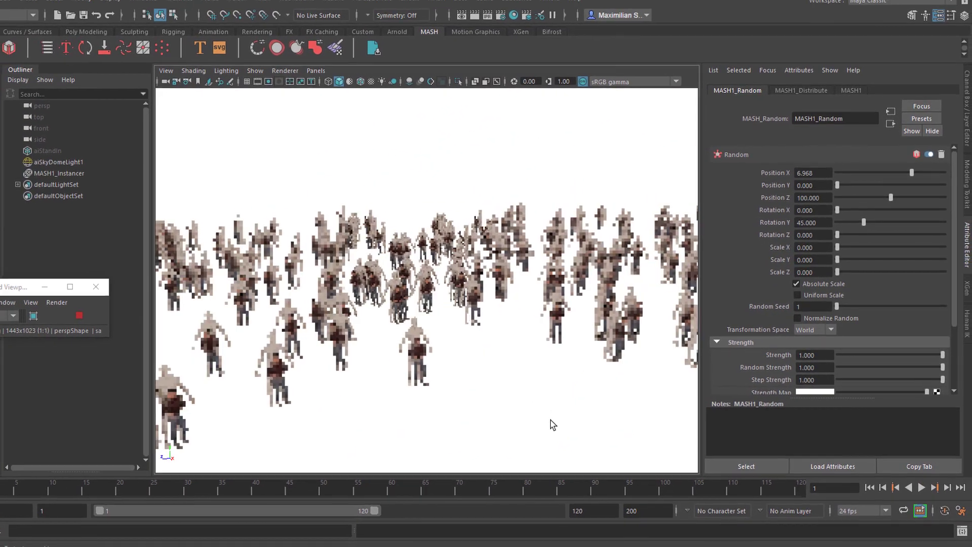
Create a NURBS plane as the ground under the crowd and set its width to 100.
right_click_drag(567, 408, 516, 392, "alt")
left_click_drag(516, 392, 627, 387, "alt")
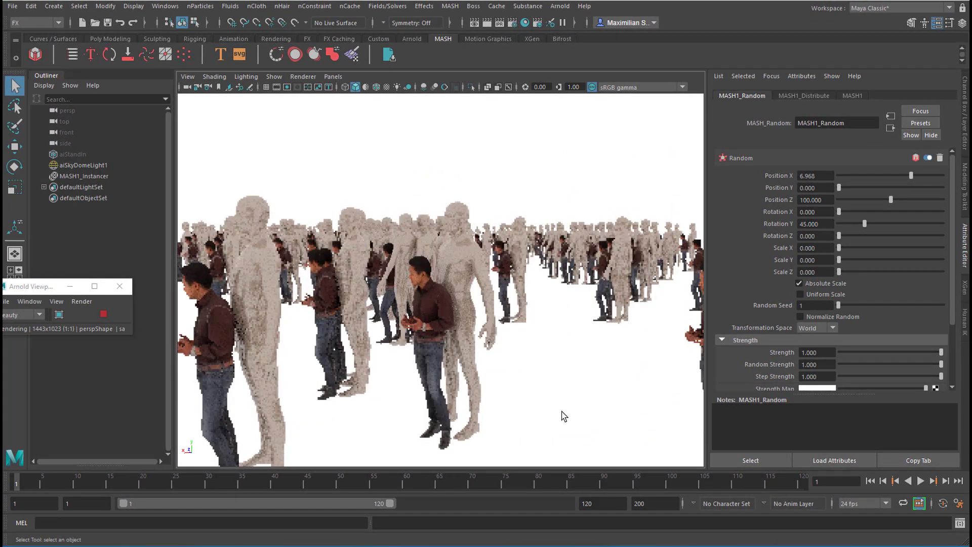
left_click_drag(591, 413, 567, 400, "alt")
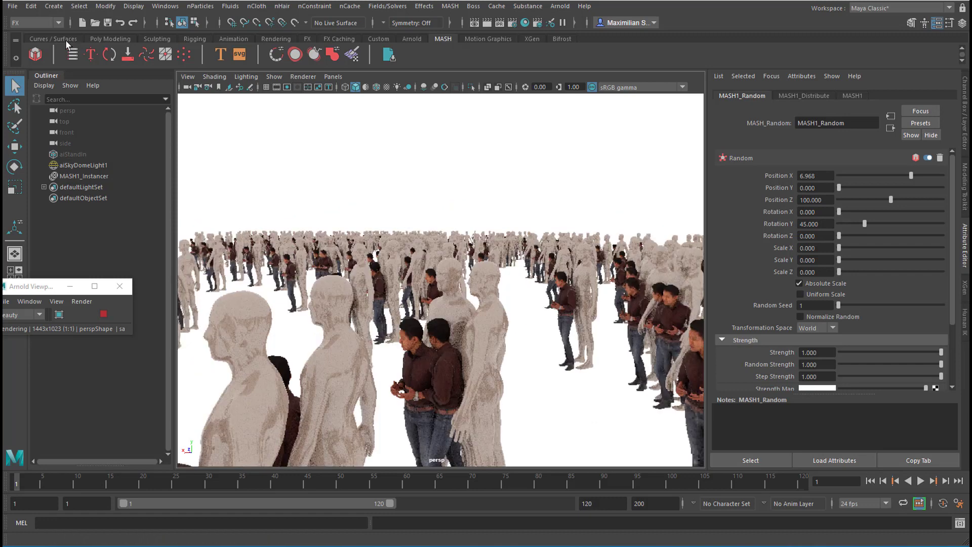
left_click(53, 38)
left_click(856, 96)
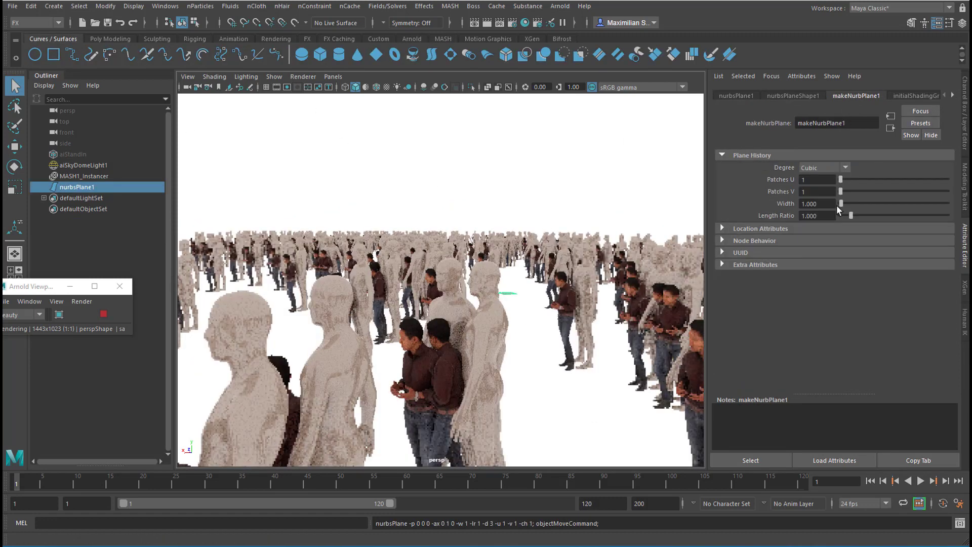
double_click(816, 204)
type("100")
key("Return")
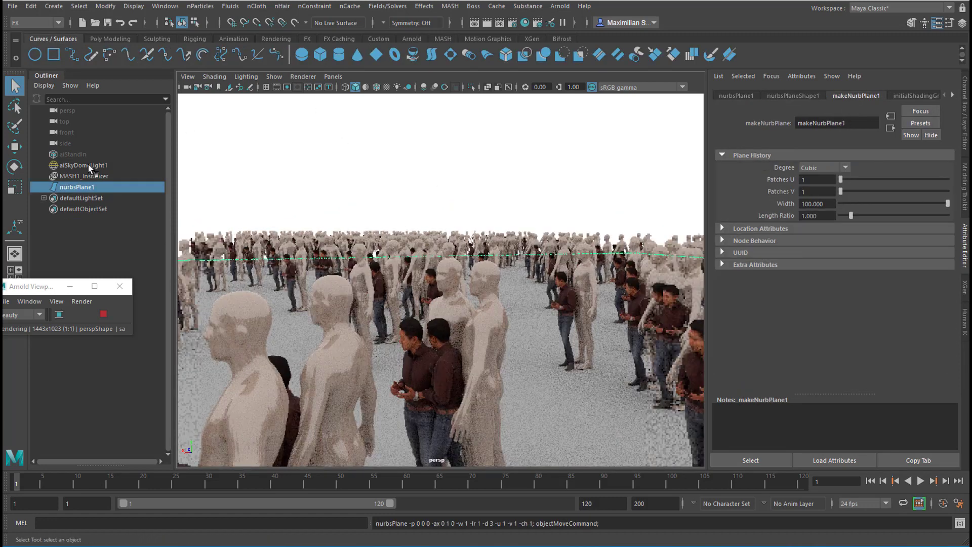
Map the sky dome light's color to a file texture using the image Köln_Südstadt_360_DronePanorama_Winter_2019.jpg.
left_click(88, 166)
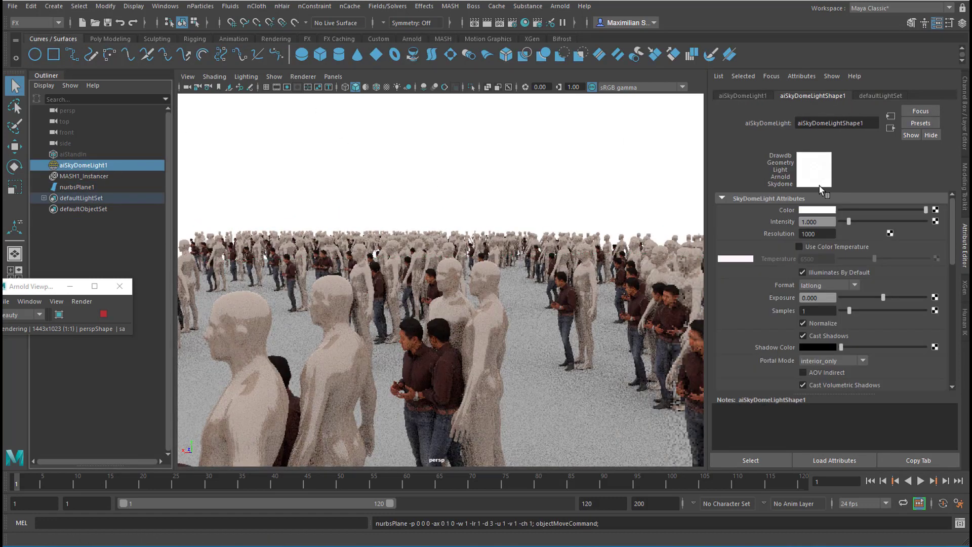
left_click(936, 210)
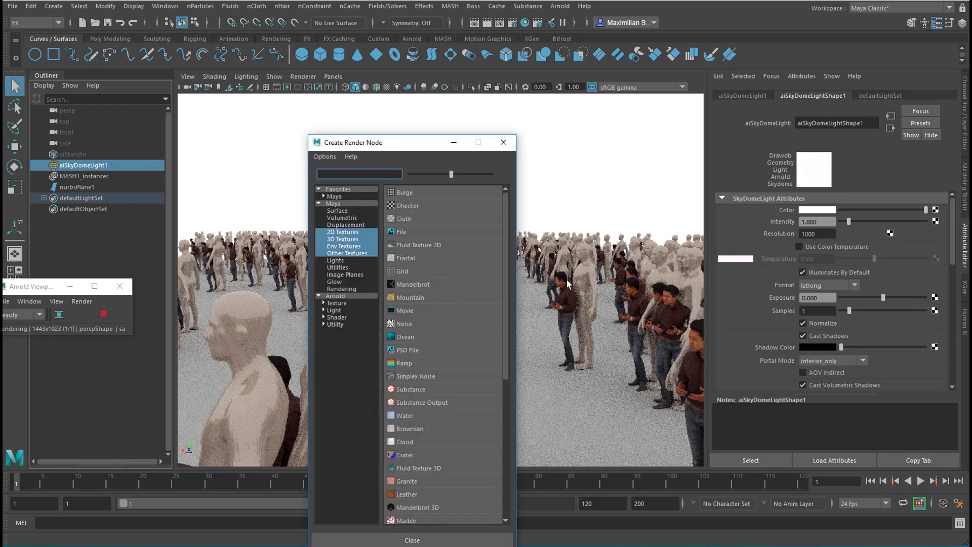
left_click(400, 231)
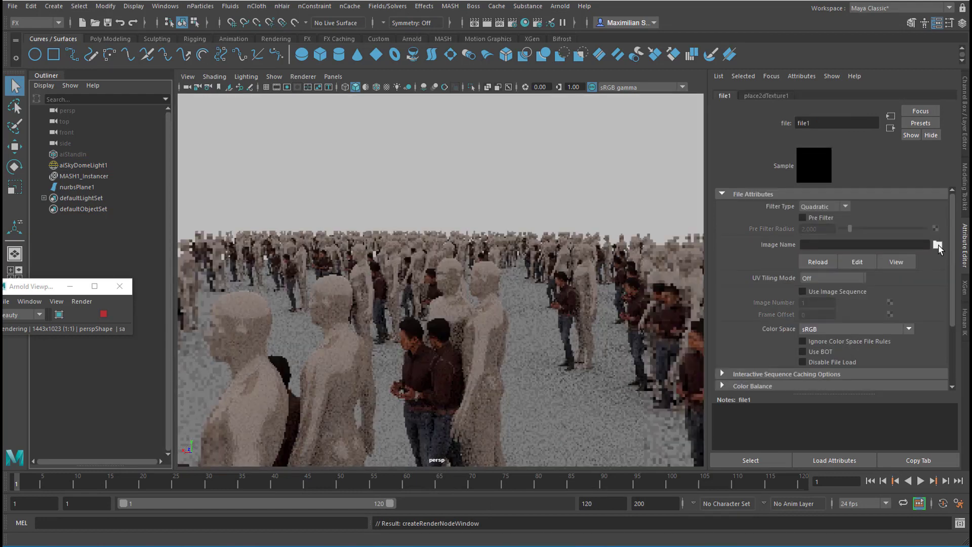
left_click(938, 245)
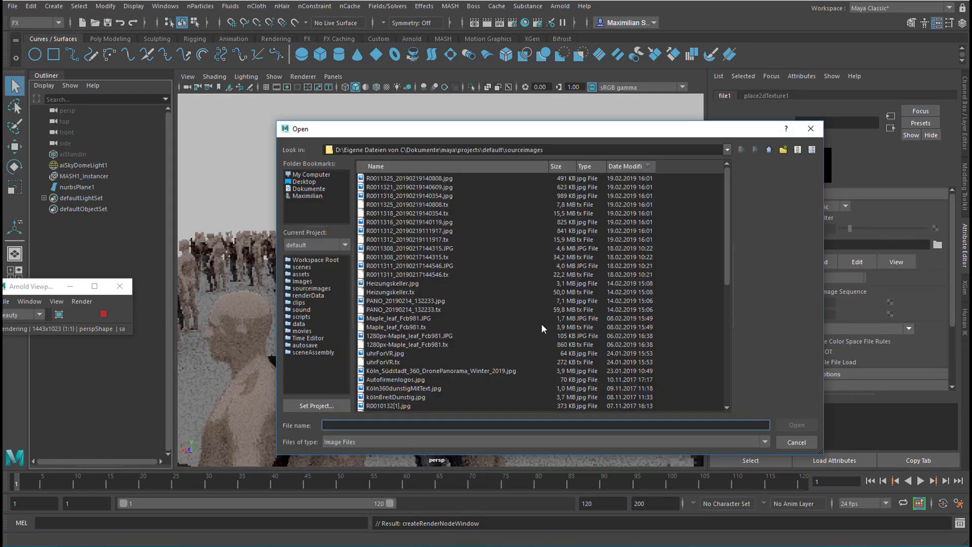
left_click(478, 372)
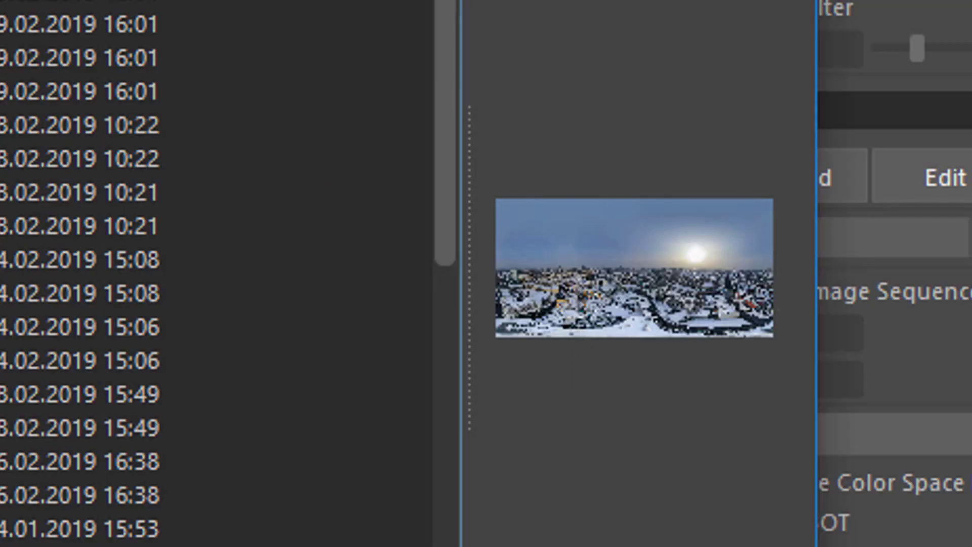
key("Return")
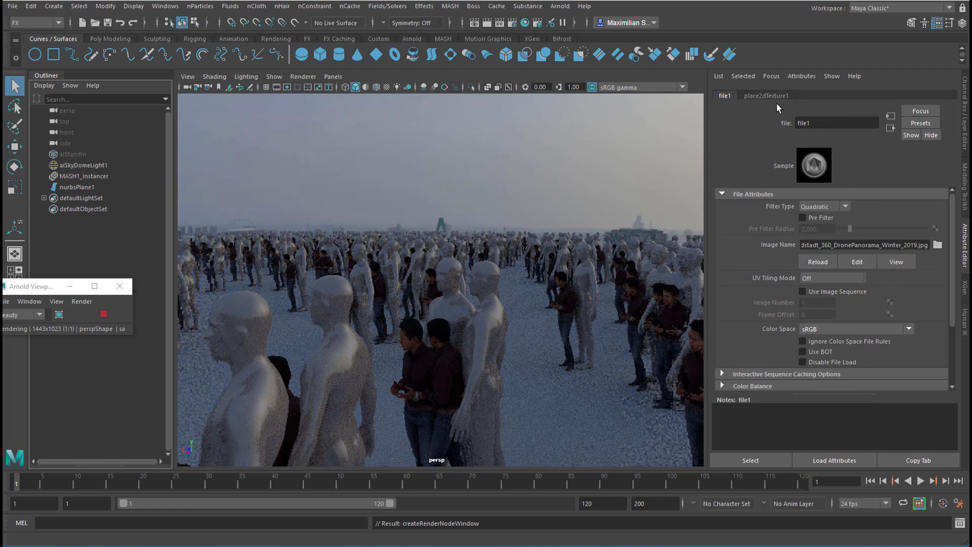
Brighten the sky dome light by raising its intensity to about 3.247.
left_click(890, 129)
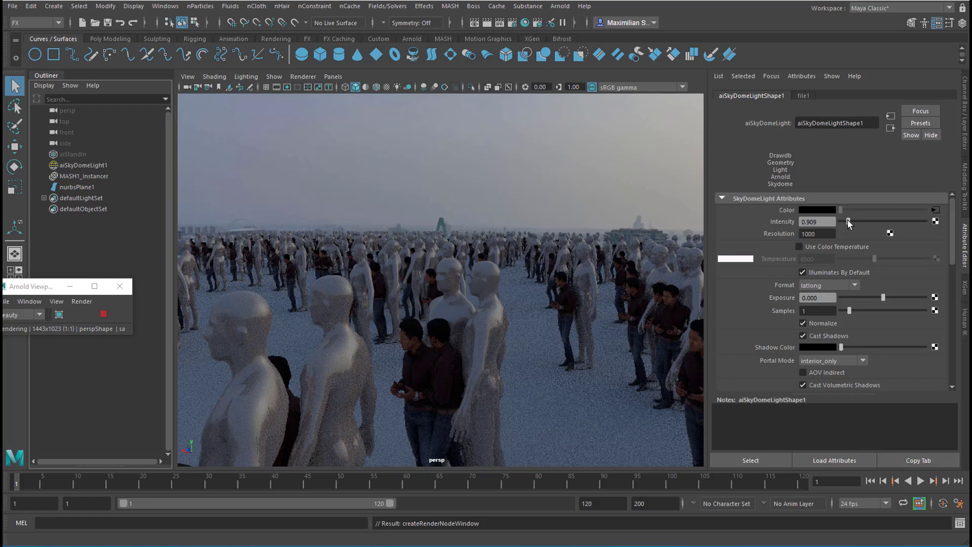
left_click_drag(849, 220, 864, 221)
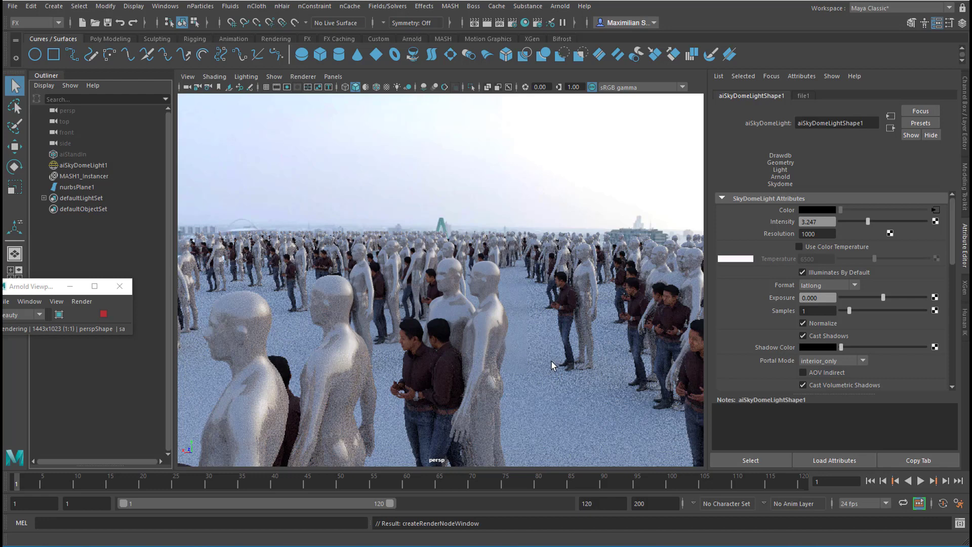
right_click_drag(439, 345, 594, 354, "alt")
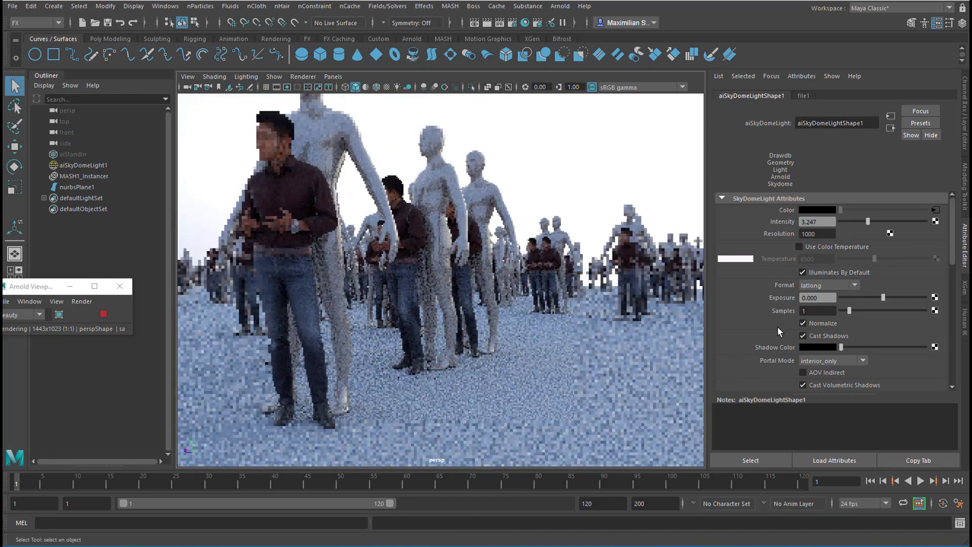